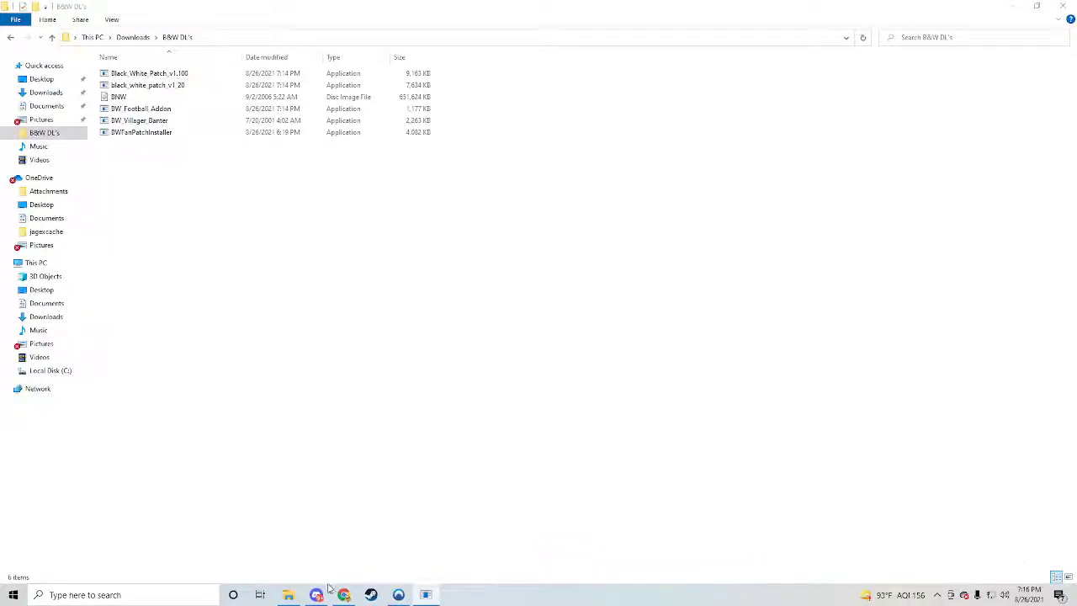
Step: Show MyAbandonware's Black & White (2001) page in Chrome, select its full URL, and check the 326 MB download
left_click(342, 595)
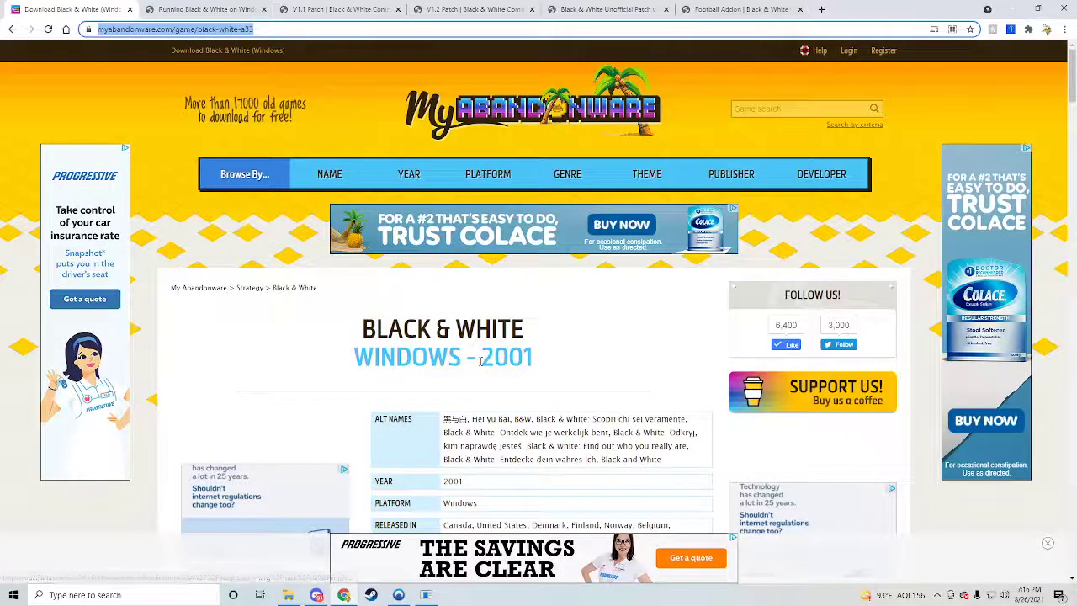
scroll(464, 342, "down", 2)
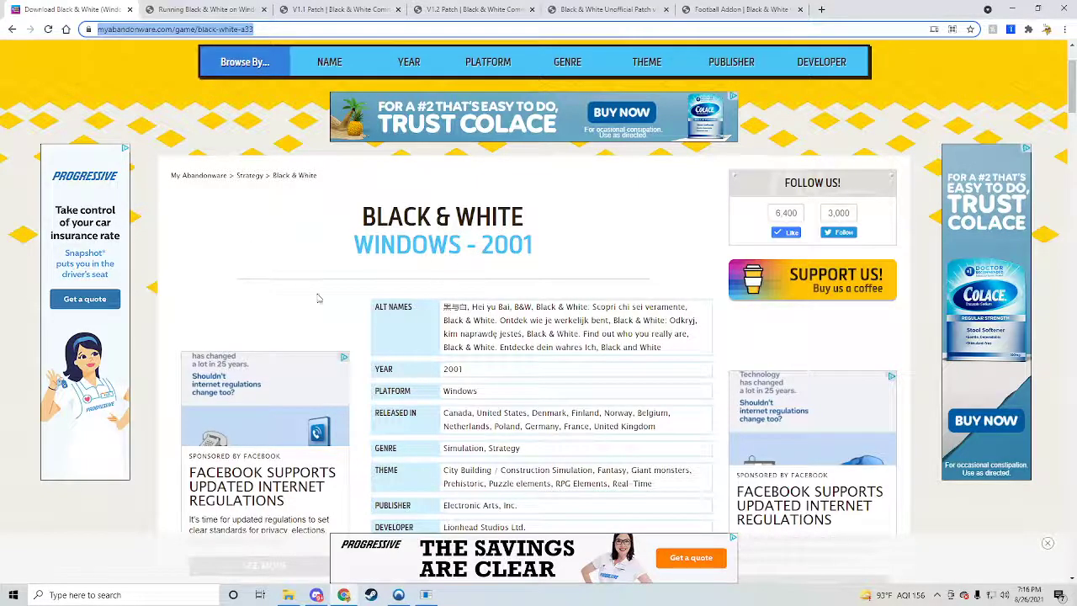
left_click(206, 33)
double_click(209, 31)
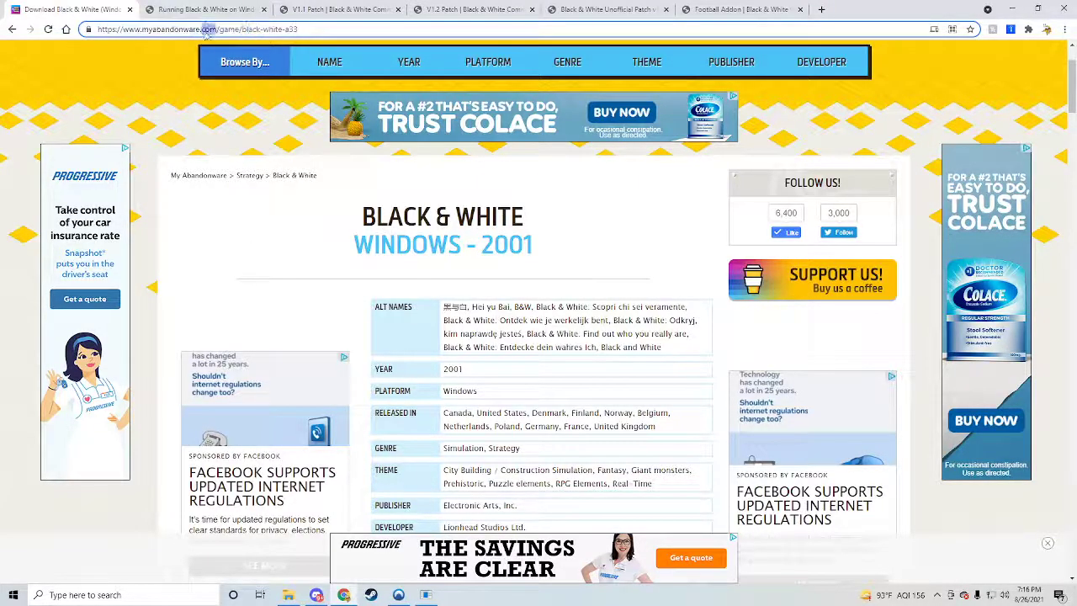
triple_click(309, 27)
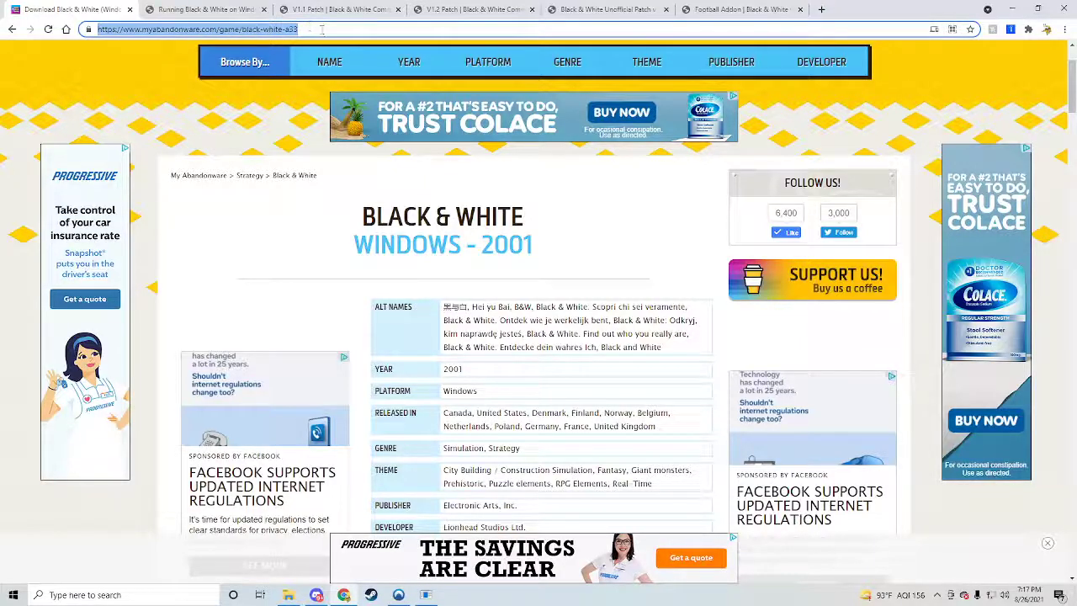
scroll(575, 305, "down", 4)
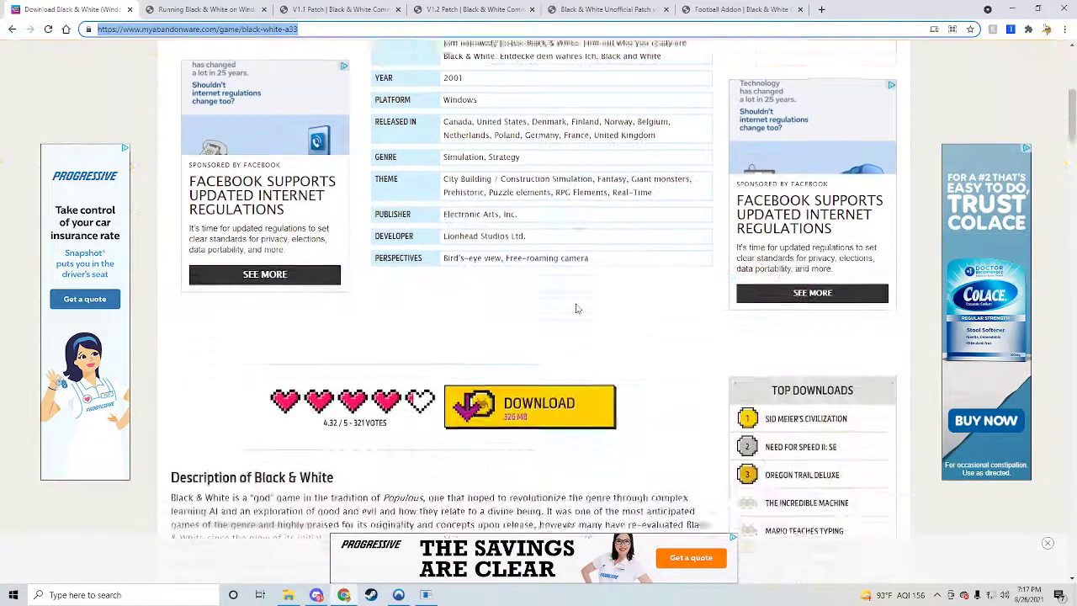
scroll(582, 303, "up", 5)
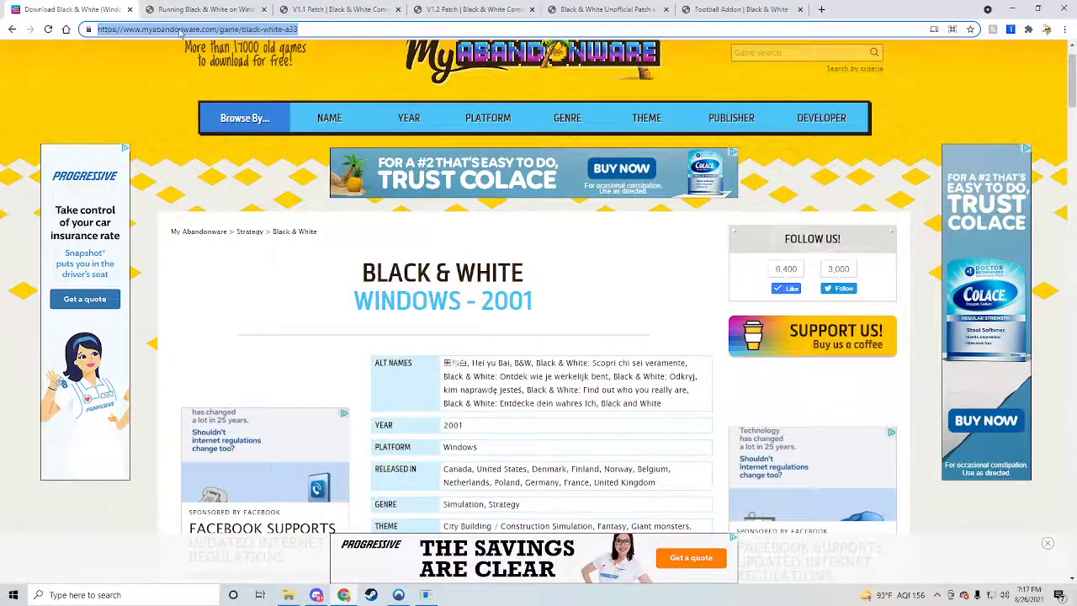
Step: Mount the BNW disc image from the downloads folder as DVD Drive (D:)
left_click(291, 596)
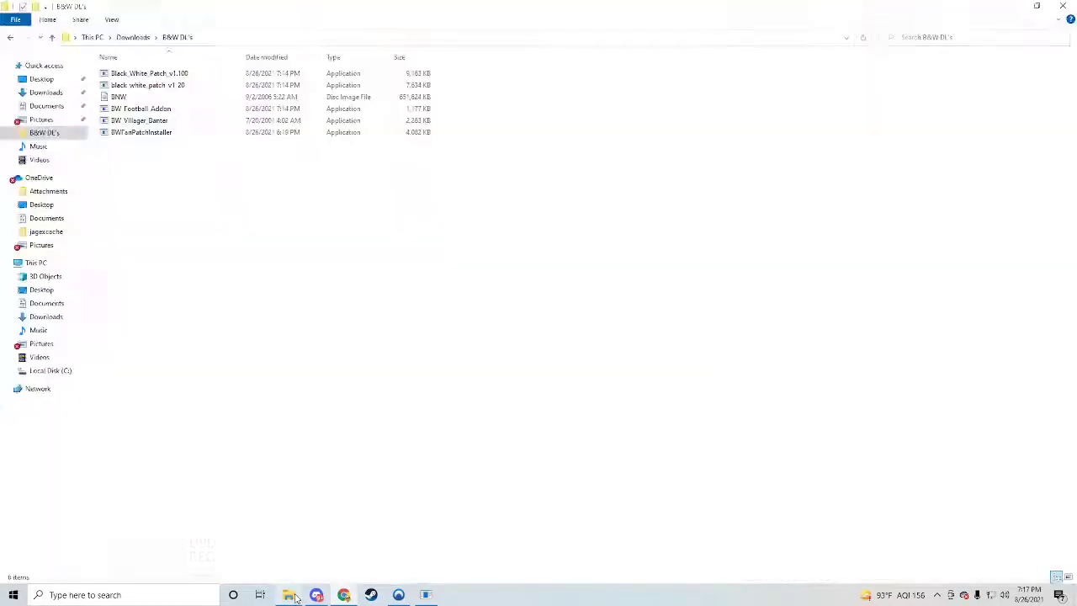
left_click(149, 98)
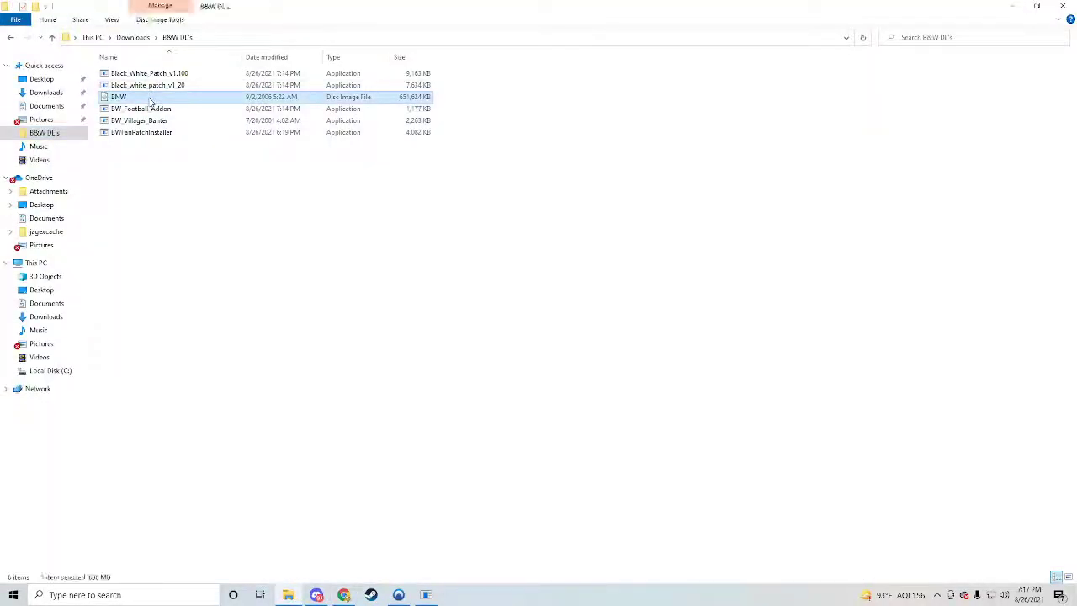
double_click(149, 99)
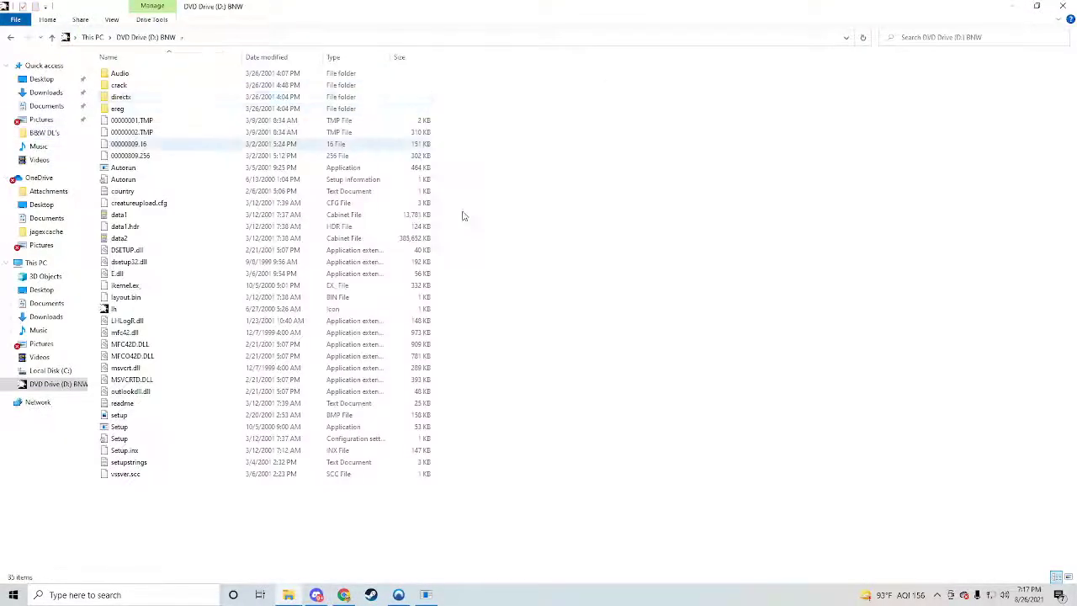
Step: Run the disc's Setup as administrator
left_click(187, 428)
right_click(330, 432)
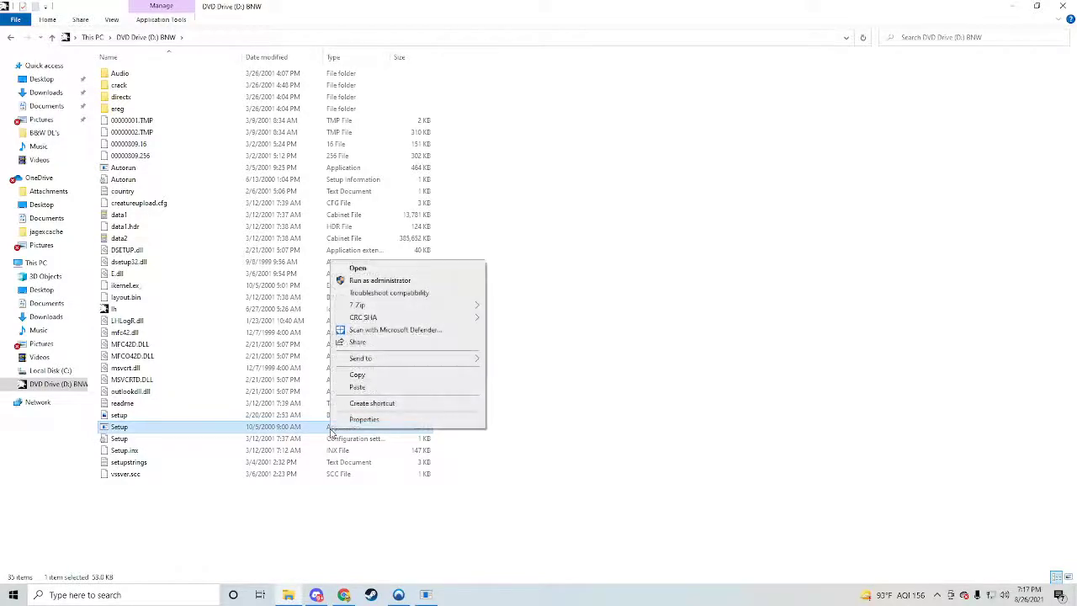
left_click(397, 282)
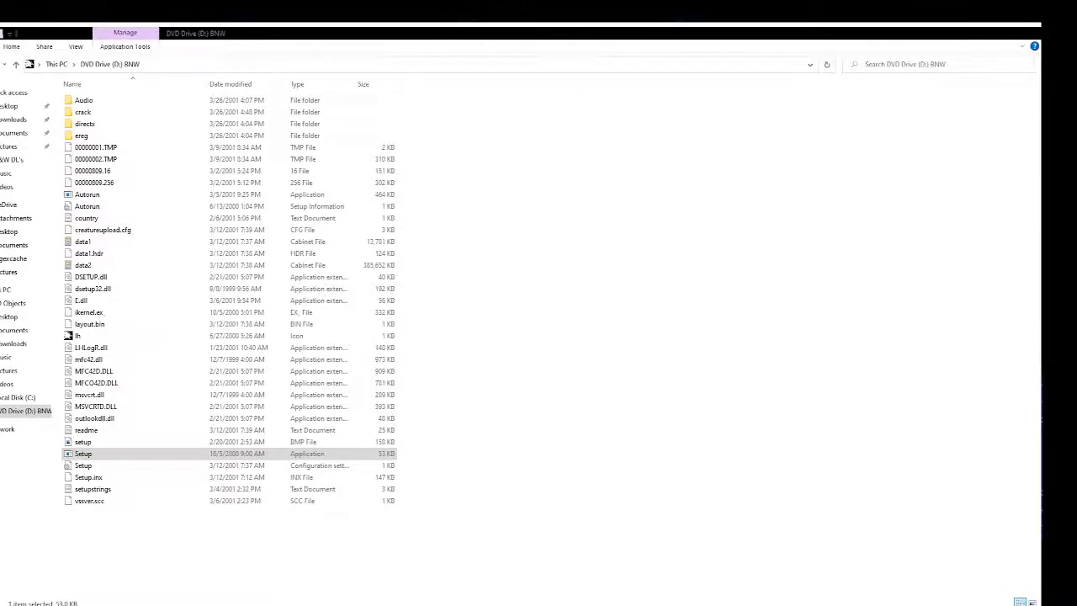
Step: Enter the CD key from the case into the four code boxes
left_click(485, 311)
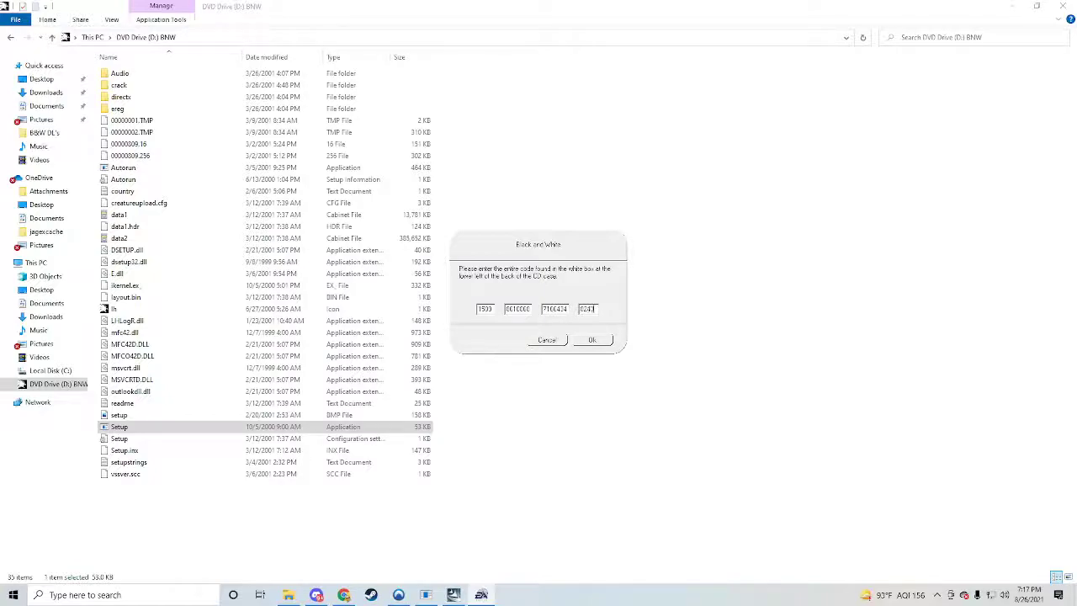
Step: Confirm the CD code and install Black & White with the default destination and program folder
left_click(594, 340)
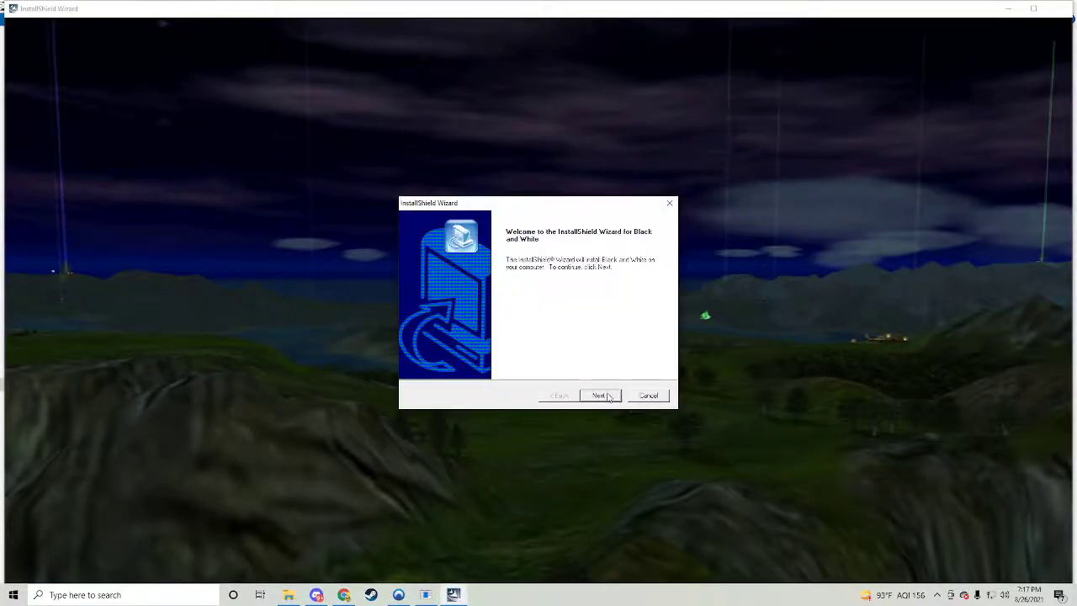
left_click(602, 395)
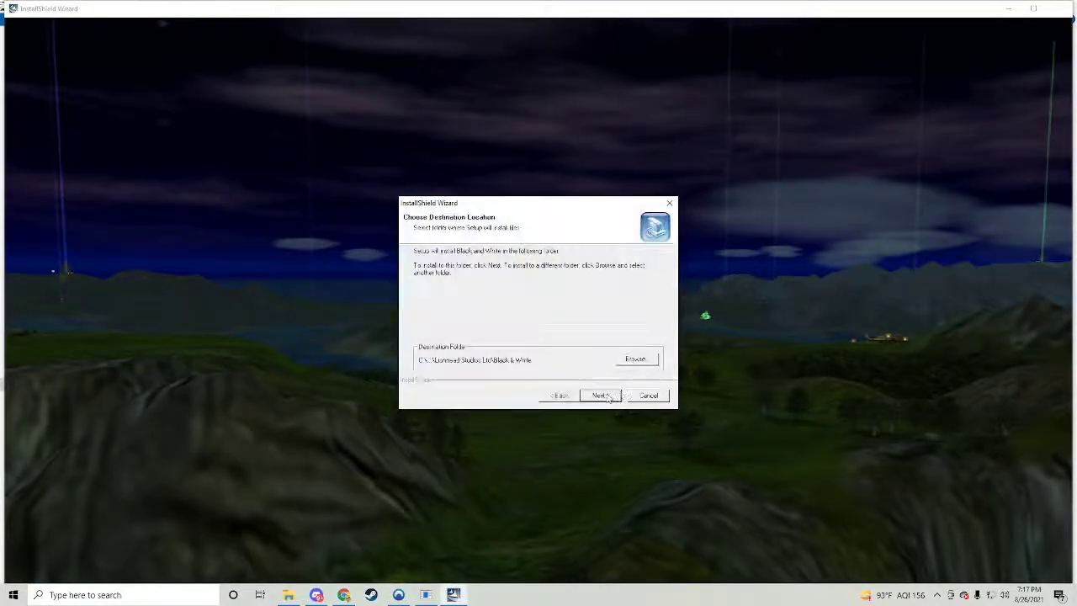
left_click(612, 397)
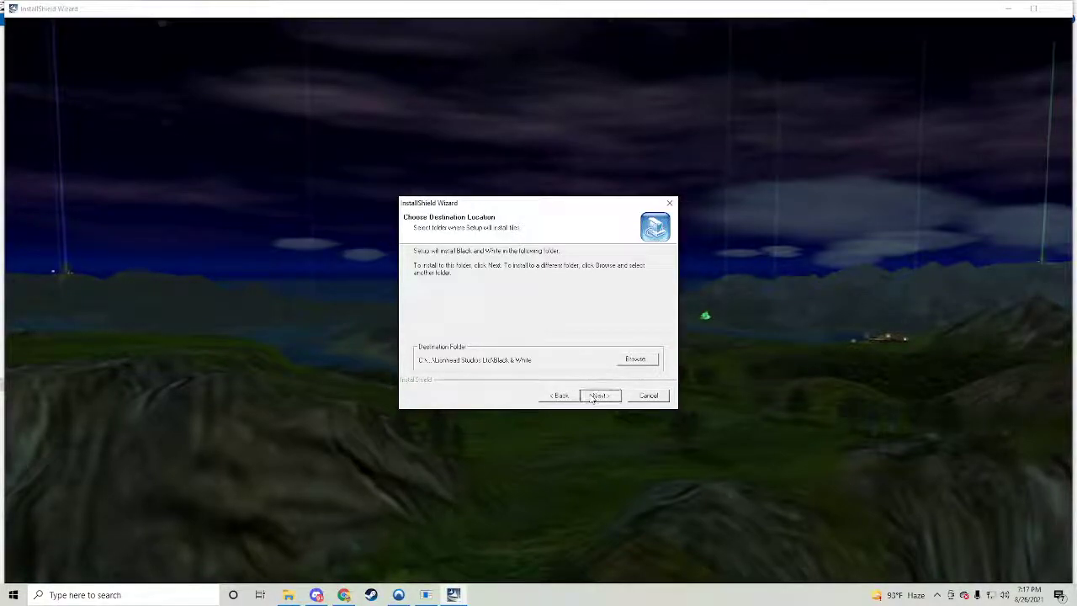
left_click(595, 396)
left_click(598, 395)
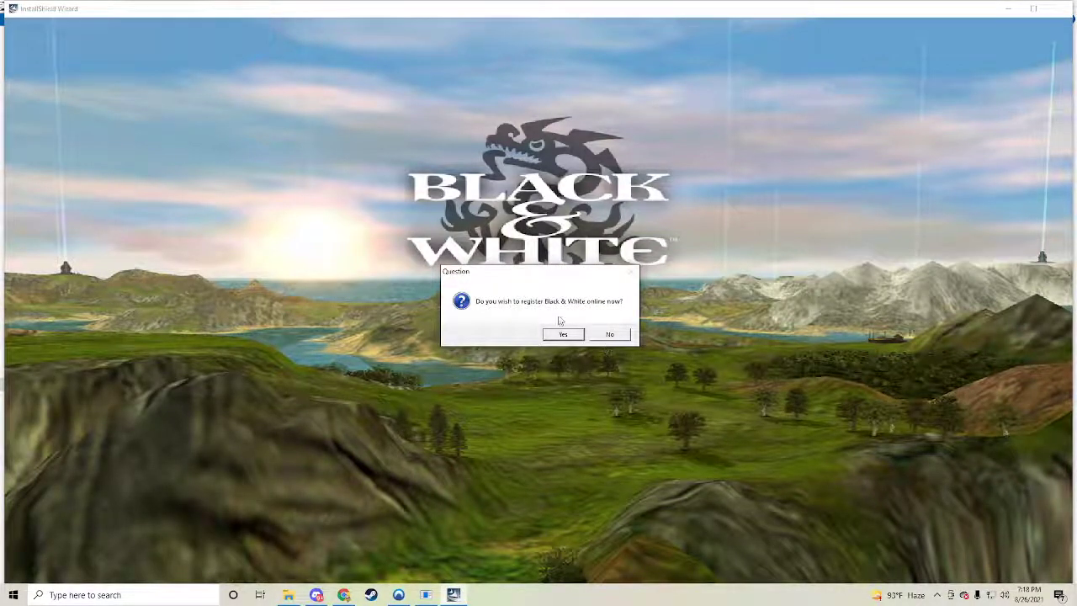
Step: Decline registration, the README and playing now, then close the finished installer
left_click(610, 335)
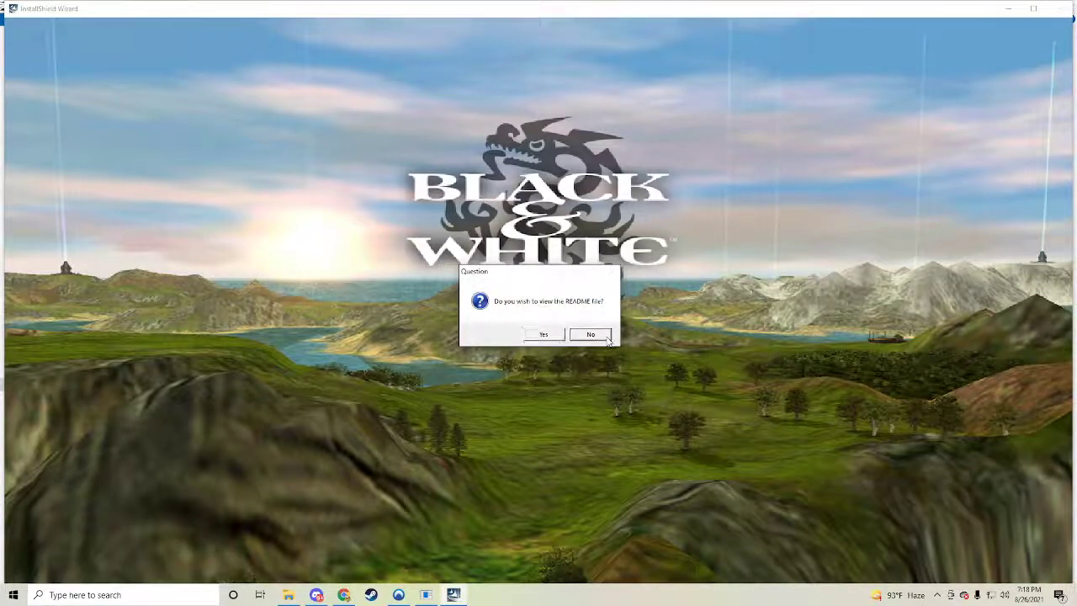
left_click(610, 335)
left_click(596, 334)
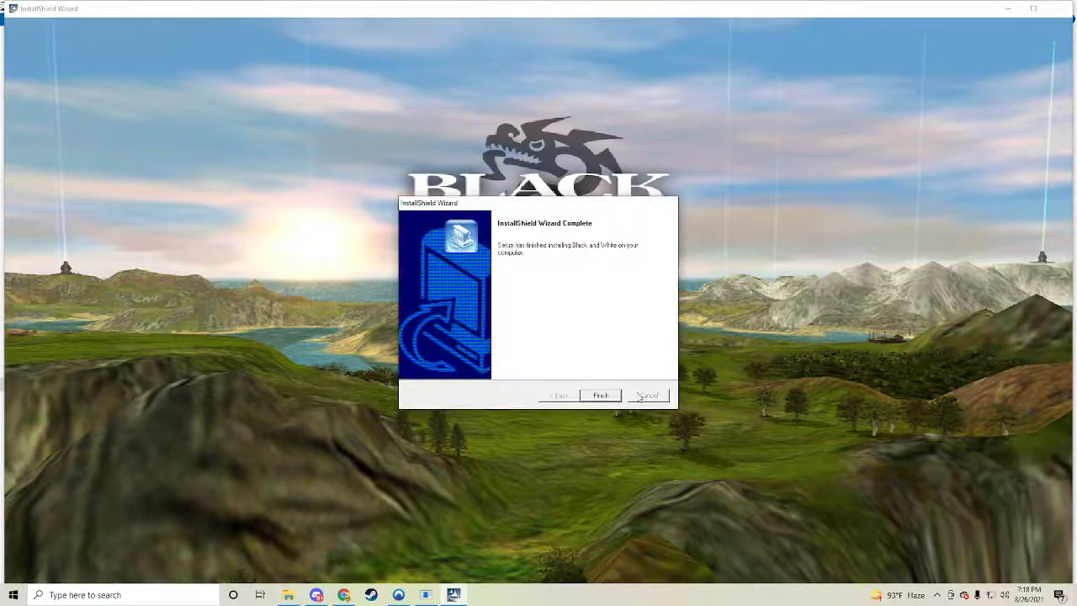
left_click(600, 395)
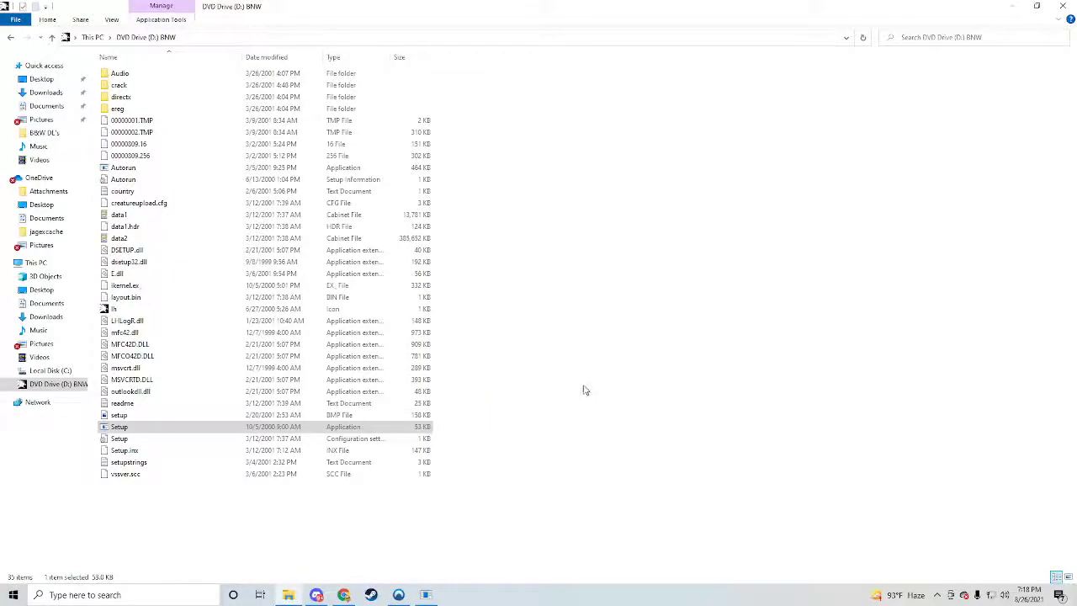
Step: Run Black_White_Patch_v1.100 from B&W DL's with default language and folder, skipping the ReadMe
left_click(63, 136)
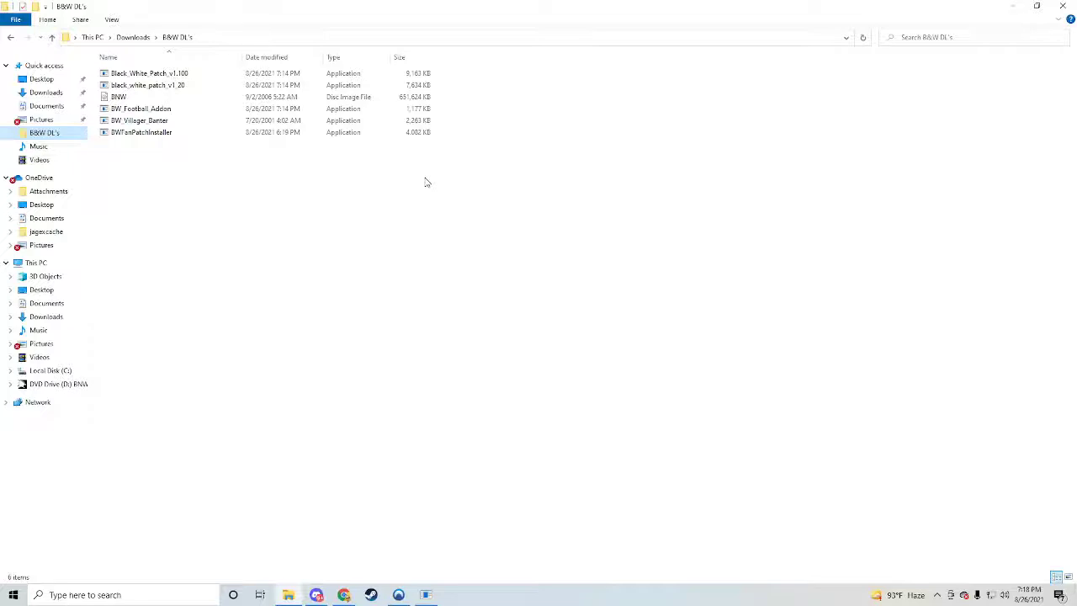
double_click(201, 74)
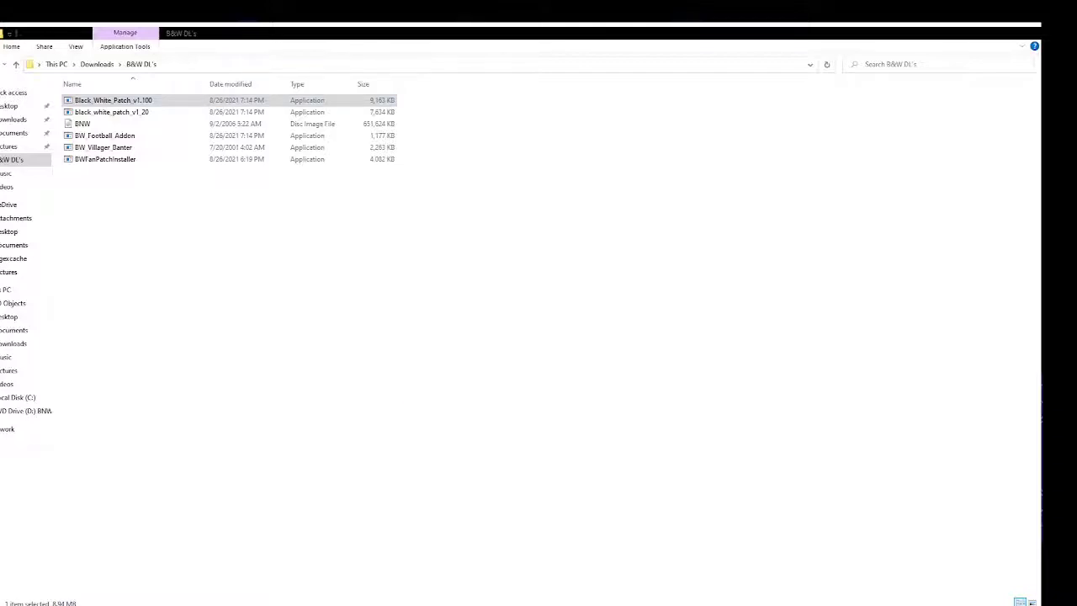
left_click(546, 327)
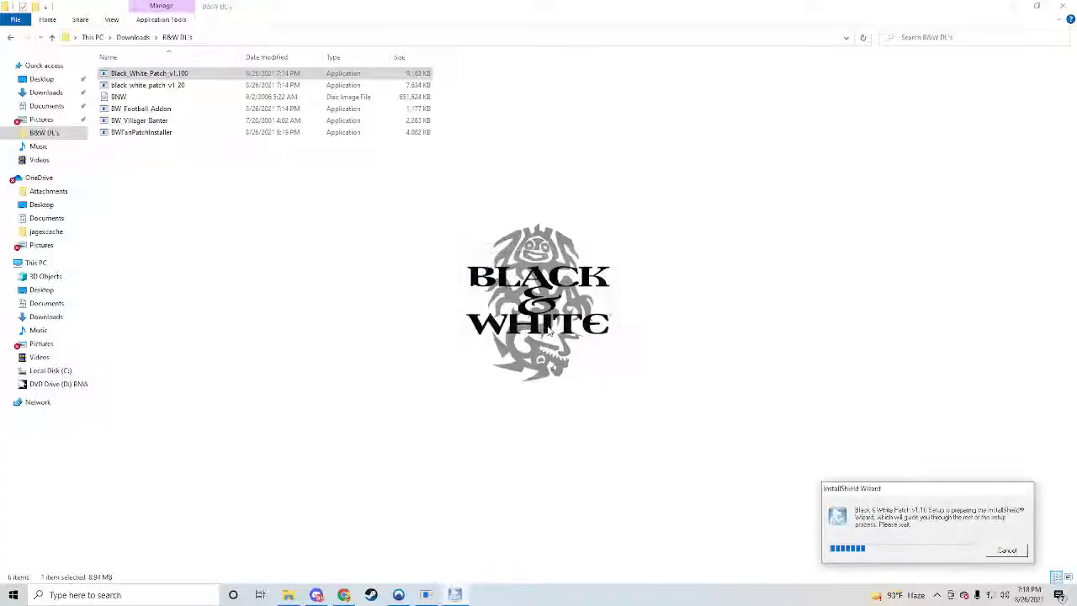
left_click(599, 395)
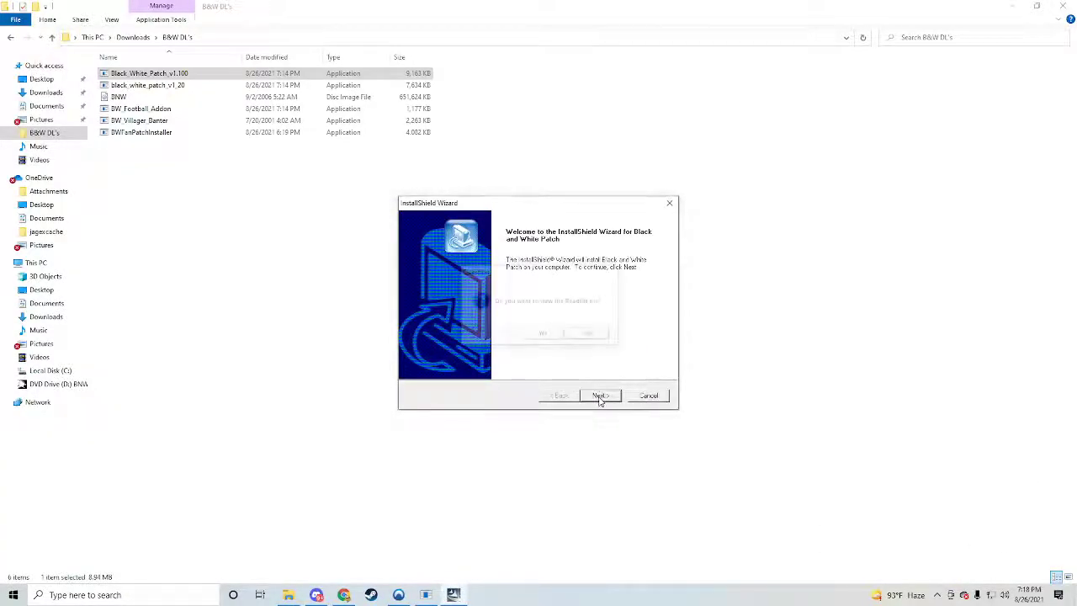
left_click(590, 335)
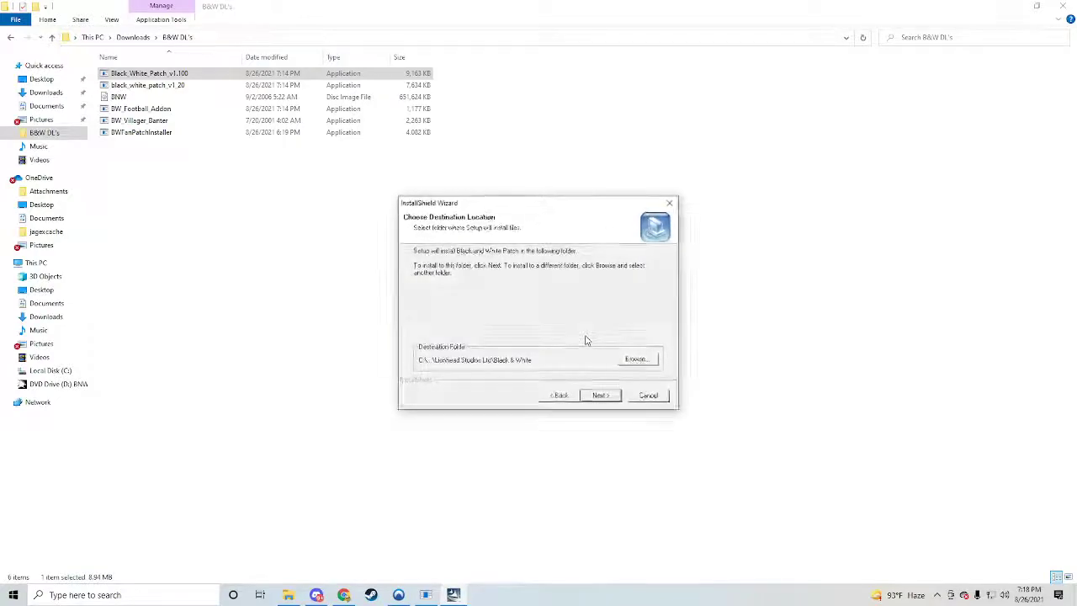
left_click(600, 396)
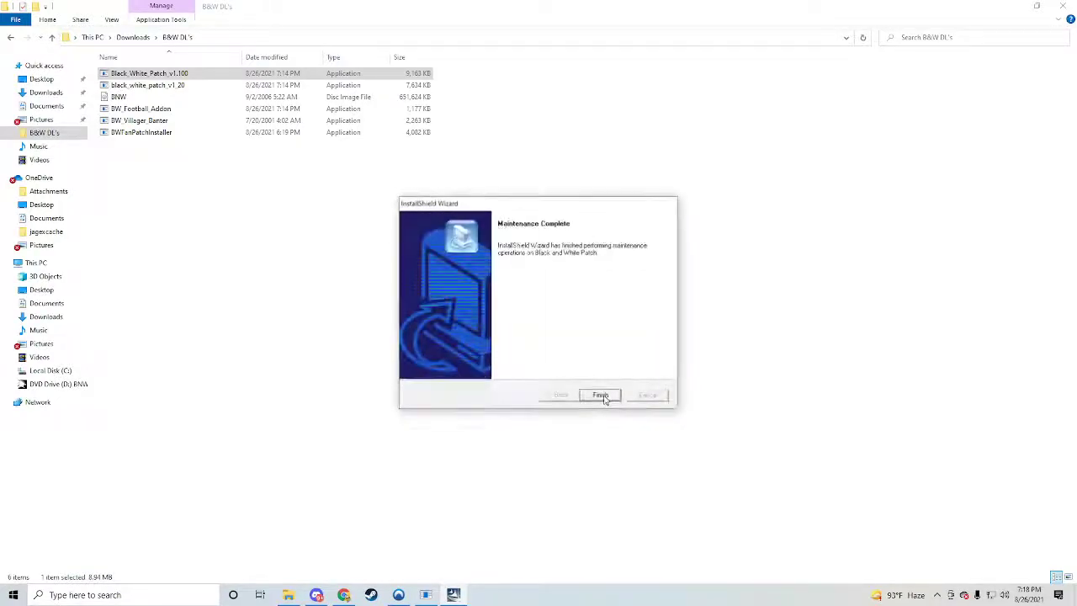
left_click(599, 395)
Step: Install black_white_patch_v1_20 to the default folder without the ReadMe, confirming it installed correctly
double_click(190, 86)
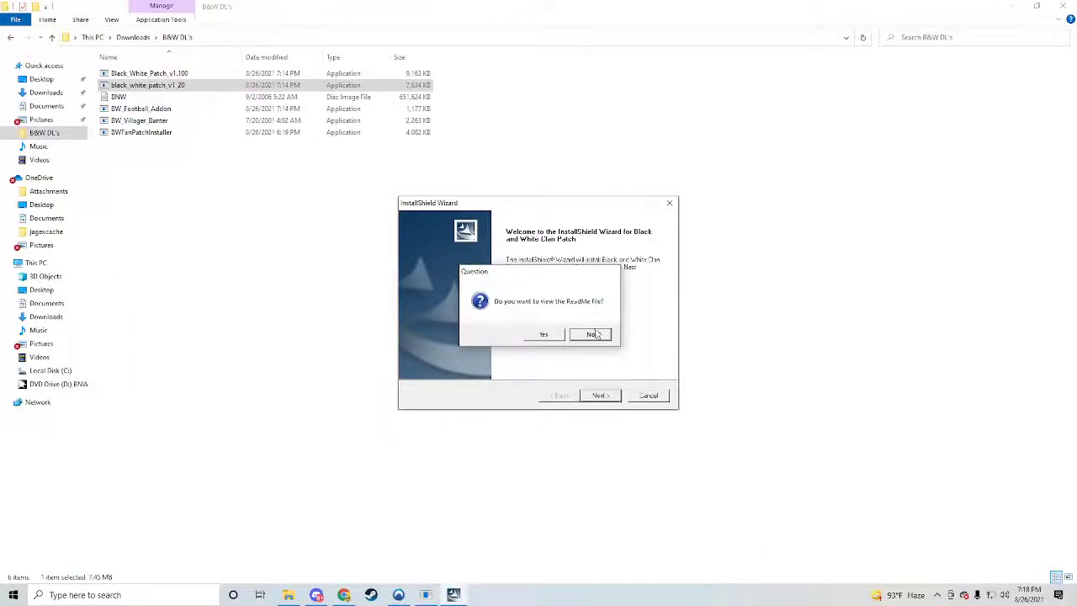
left_click(594, 334)
left_click(598, 395)
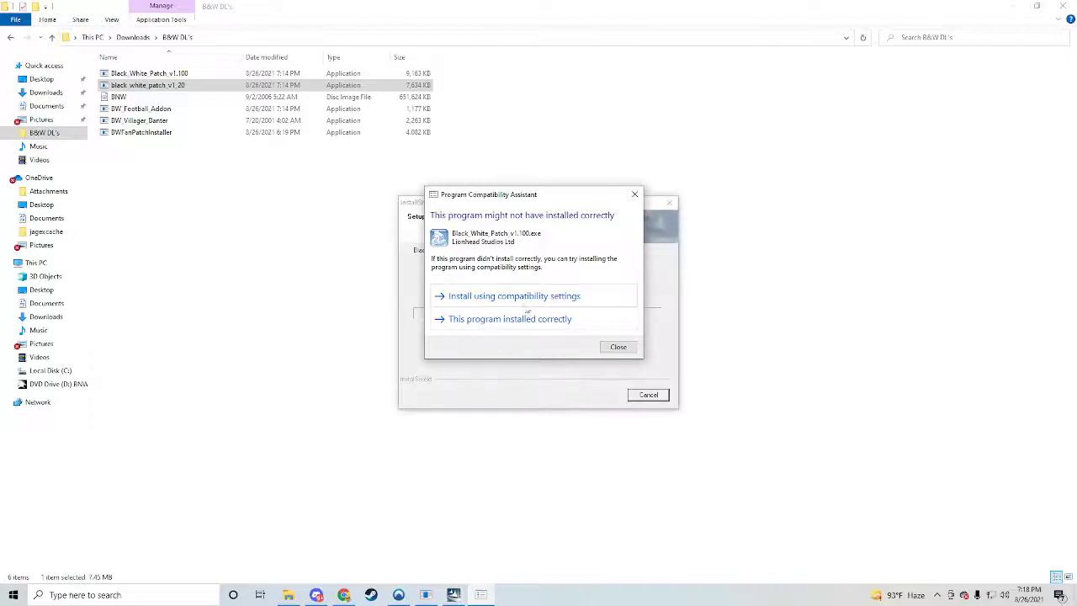
left_click(569, 325)
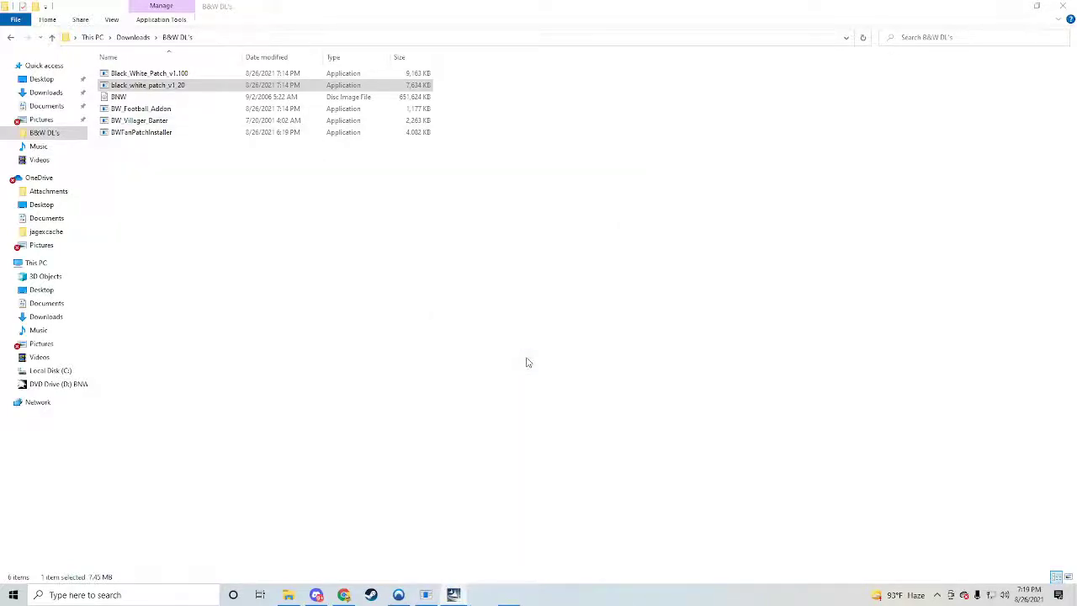
Step: Install fan patch v1.42 via BWFanPatchInstaller to the default location, finishing with the Configuration Tool
left_click(600, 397)
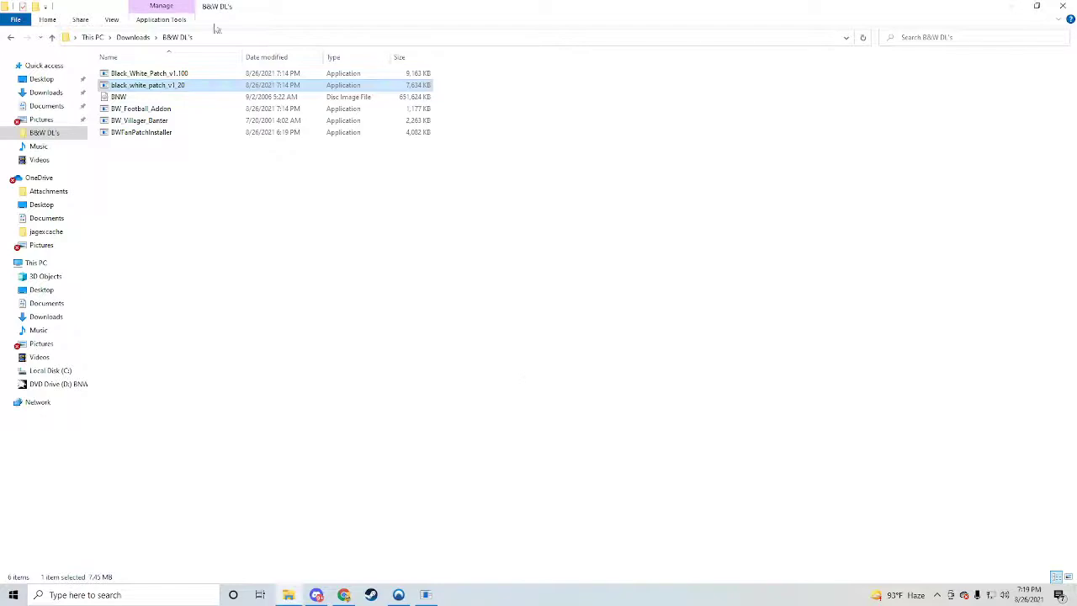
left_click(197, 132)
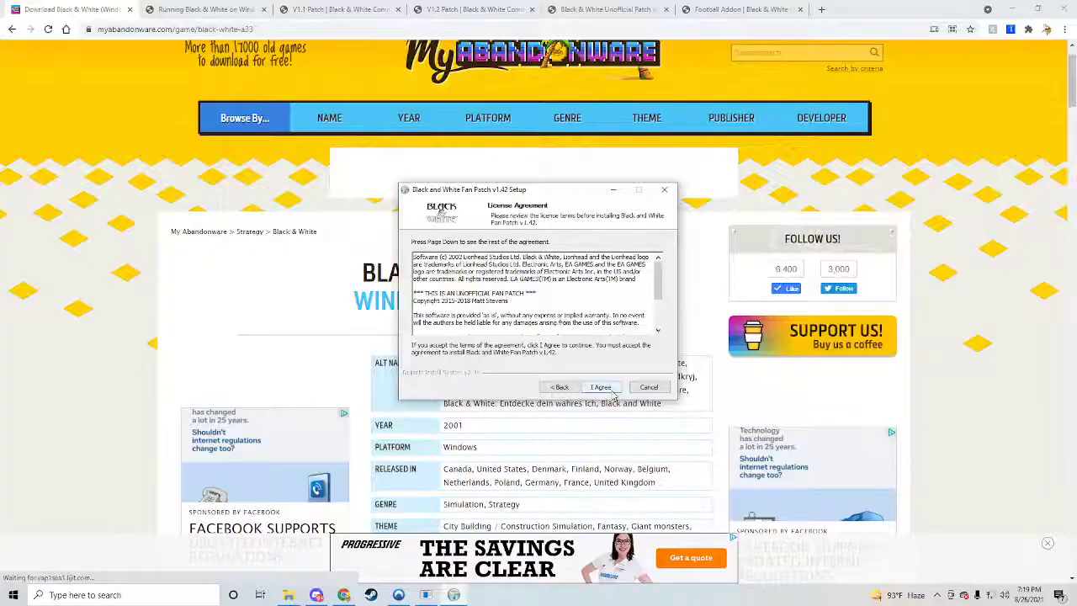
left_click(599, 387)
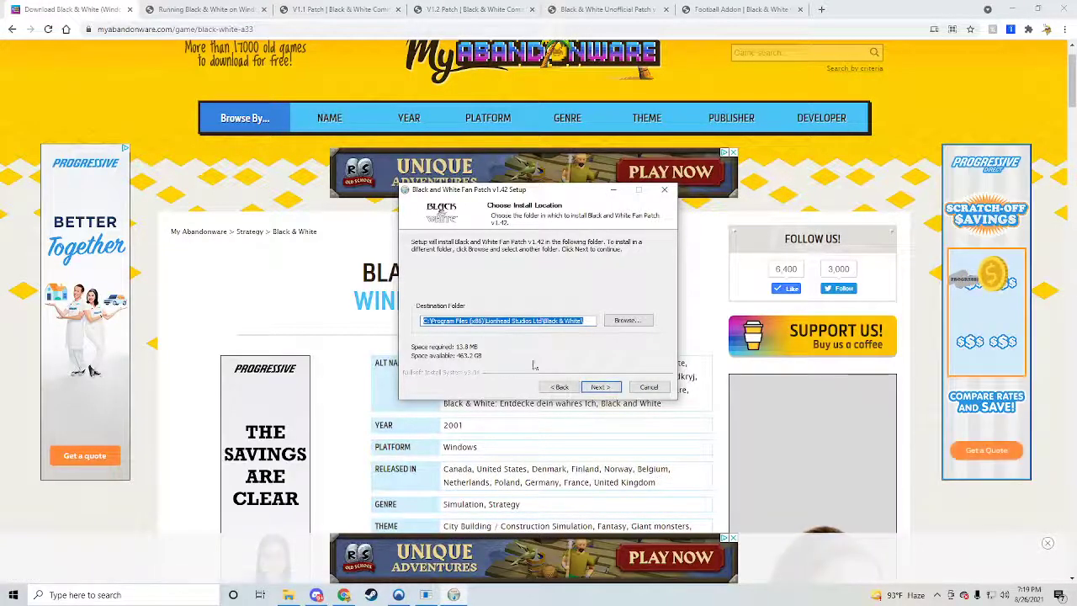
left_click(602, 388)
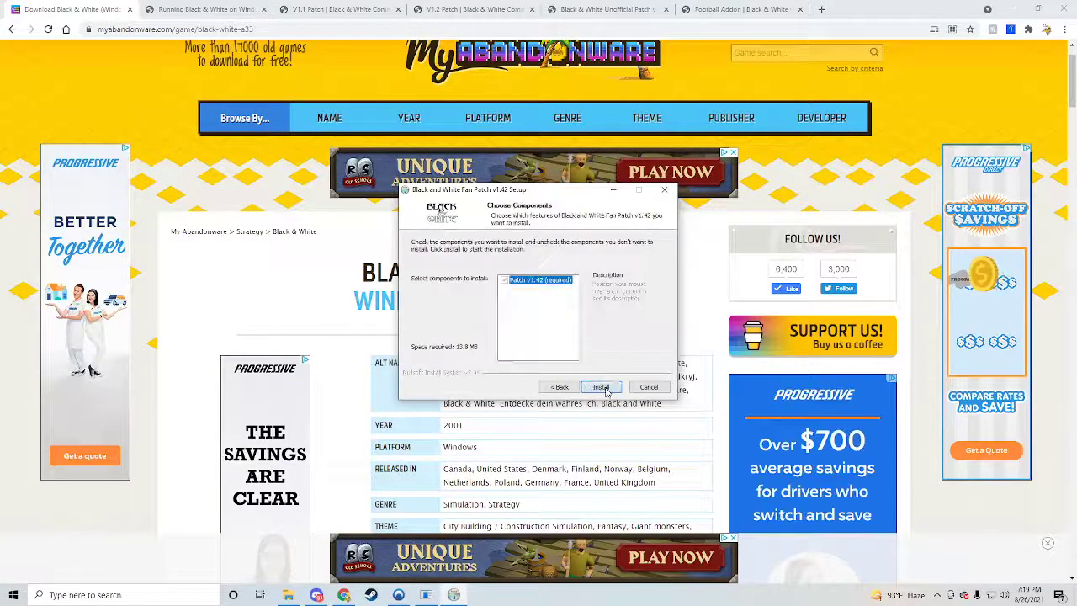
left_click(609, 390)
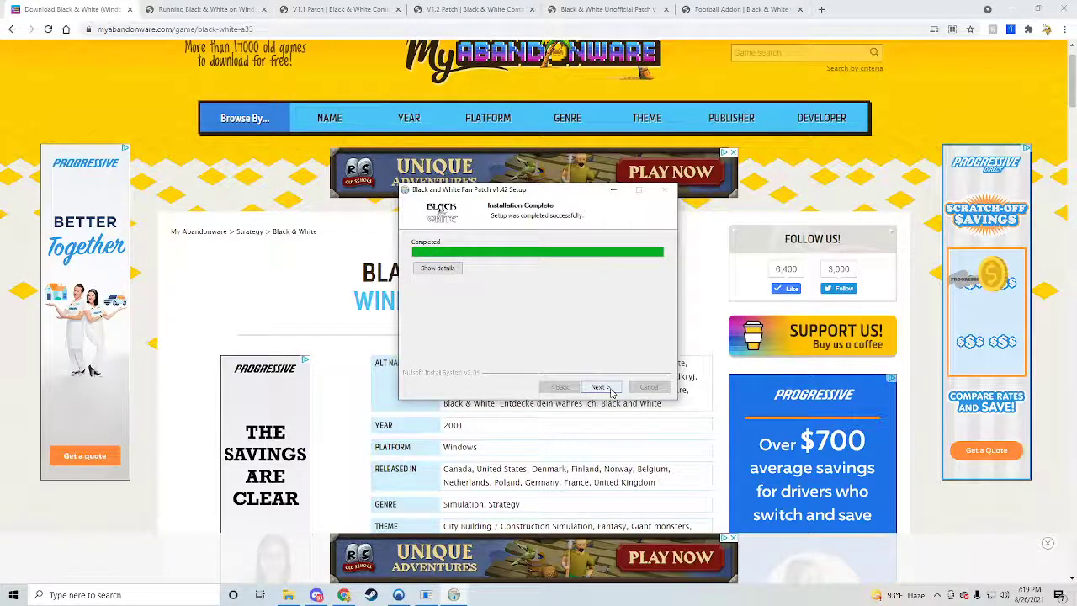
left_click(599, 389)
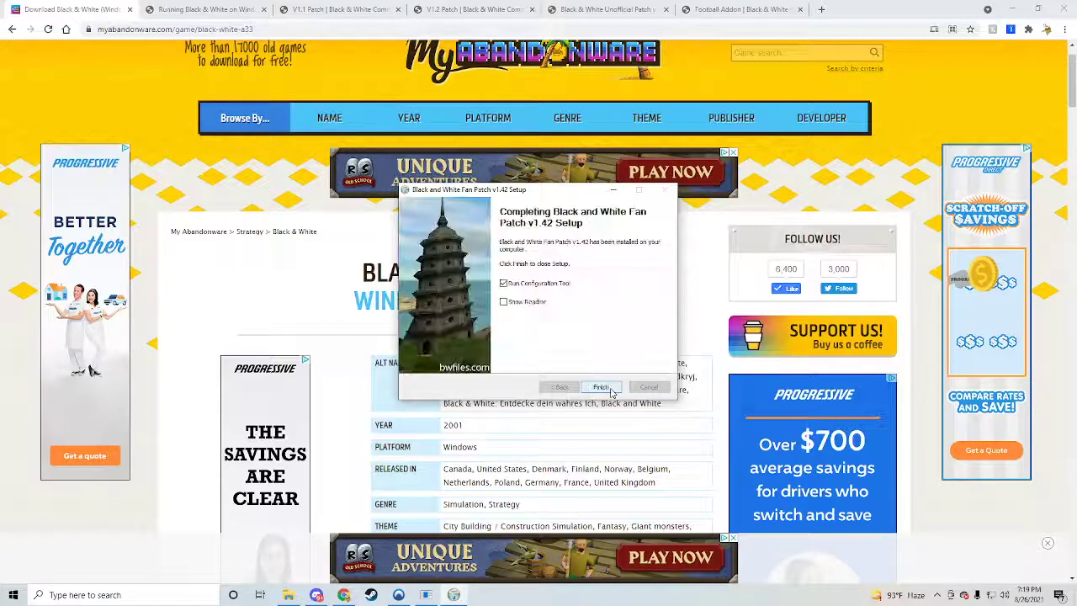
left_click(603, 387)
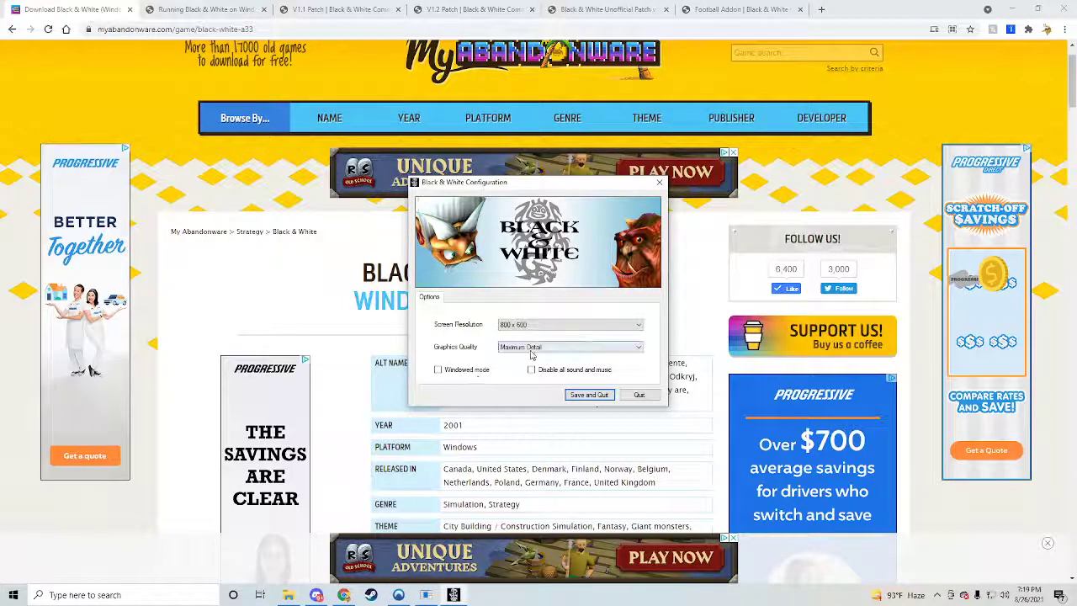
Step: Choose 1920 x 1080 screen resolution, then save and quit the configuration
left_click(532, 326)
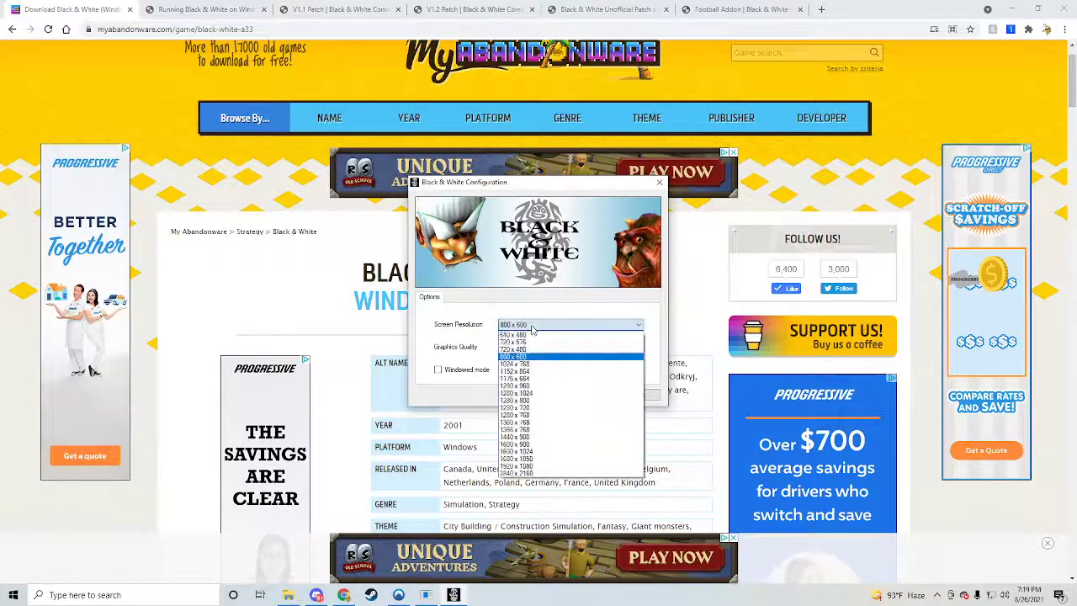
left_click(520, 459)
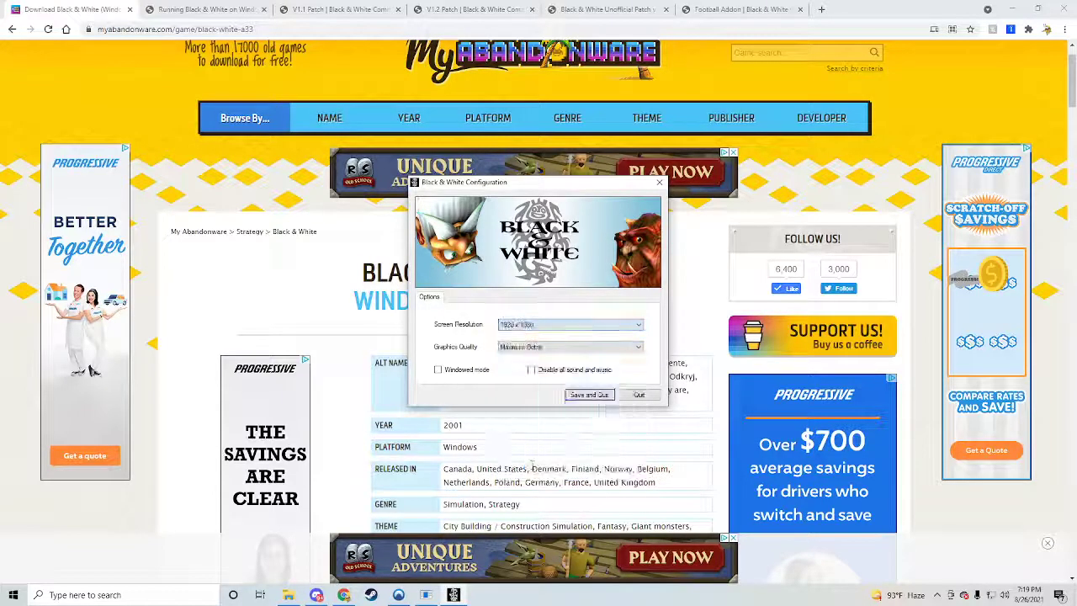
left_click(582, 395)
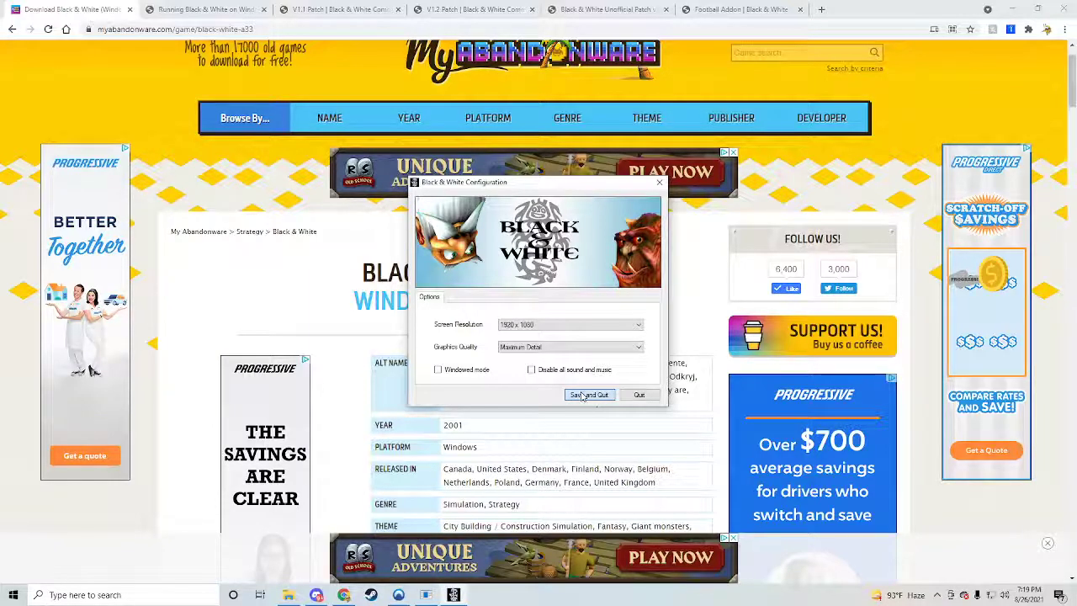
left_click(582, 395)
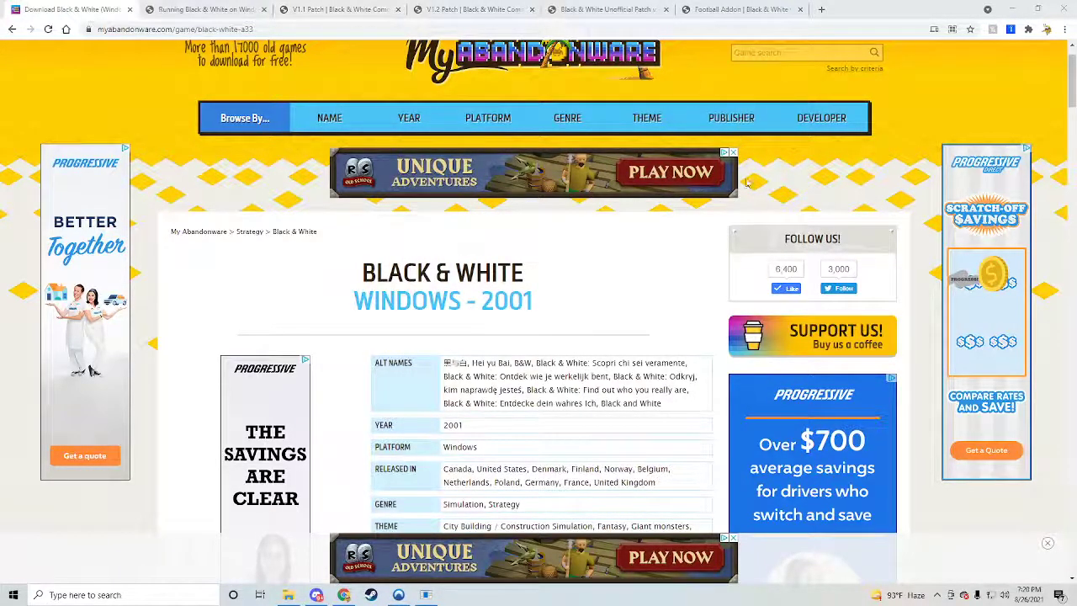
Step: Install the BW_Villager_Banter add-on from the B&W DL's folder
left_click(1016, 7)
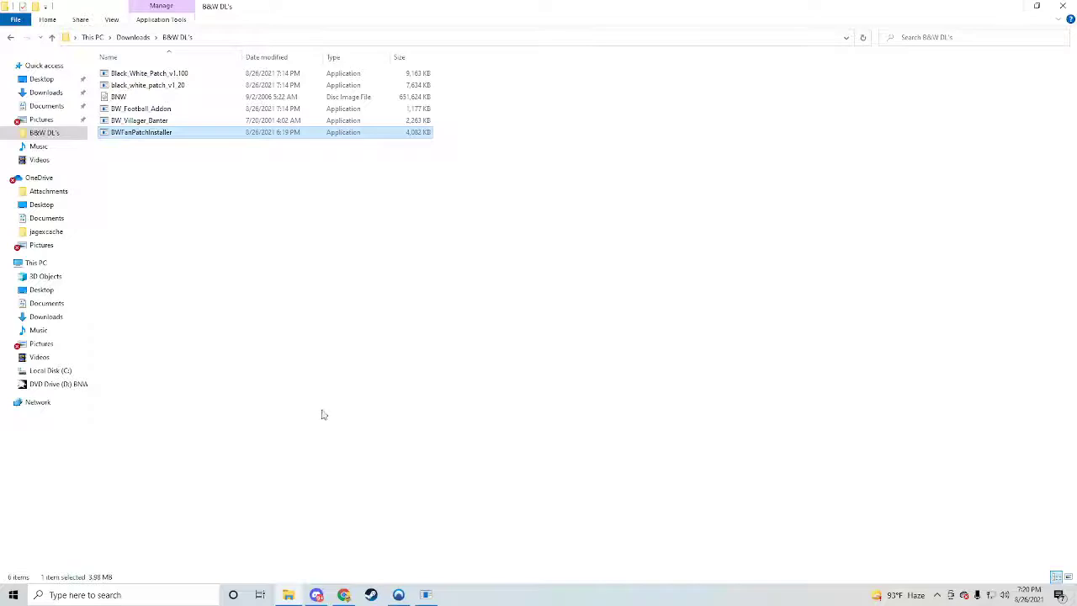
left_click(127, 186)
left_click(165, 122)
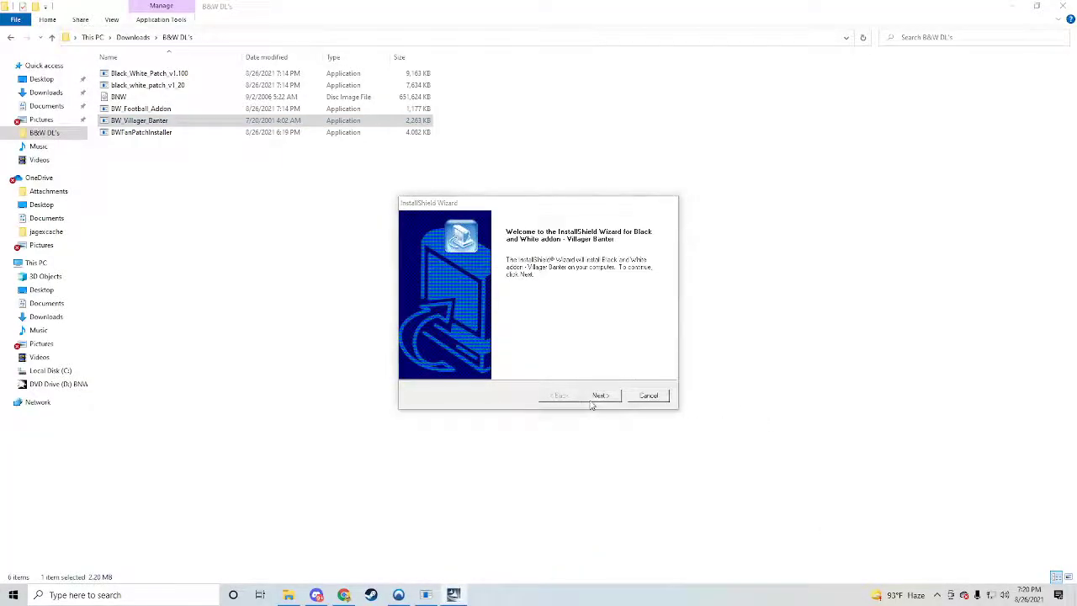
left_click(598, 395)
left_click(592, 402)
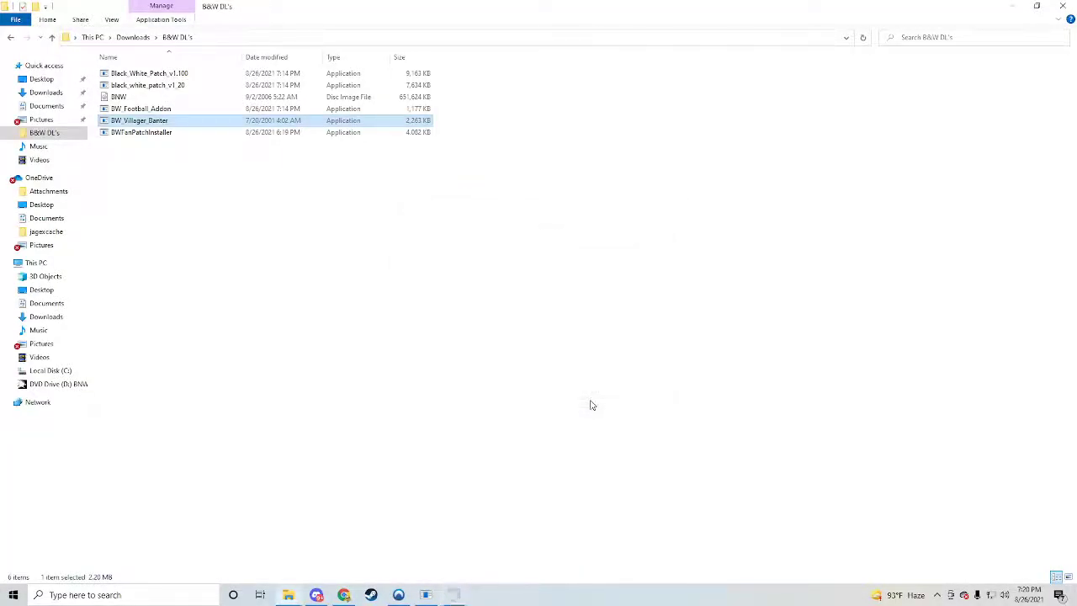
Step: Install BW_Football_Addon in English and confirm the compatibility prompts as installed correctly
double_click(181, 114)
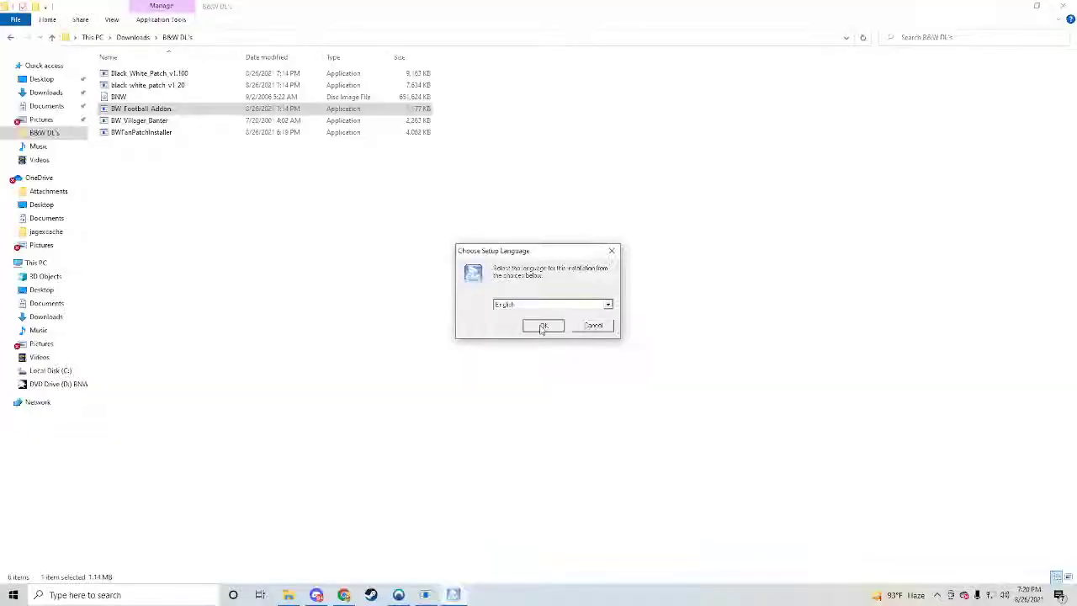
left_click(542, 326)
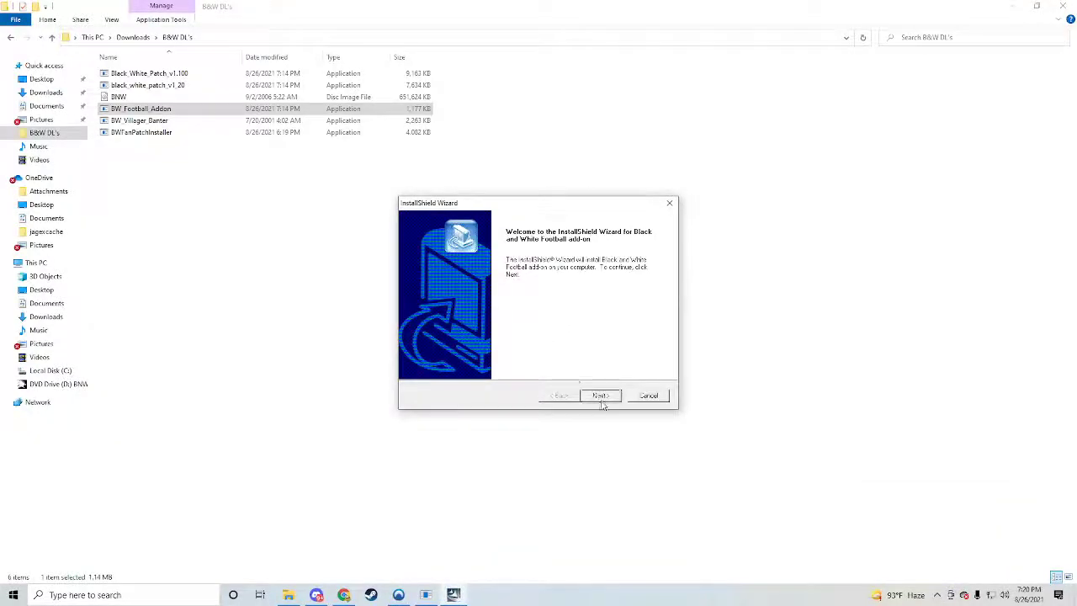
left_click(602, 400)
left_click(609, 402)
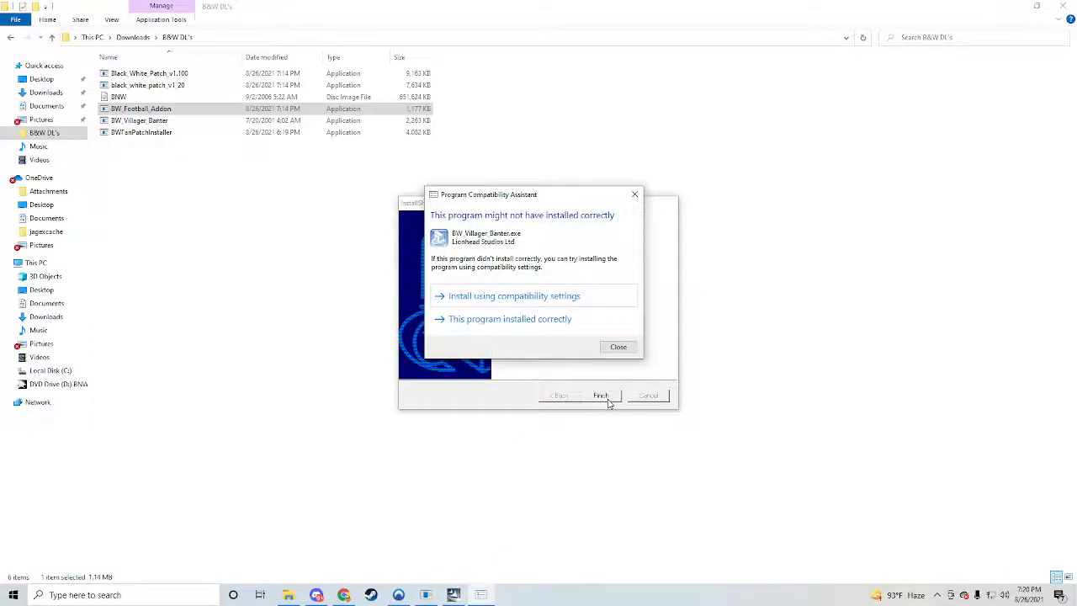
left_click(536, 325)
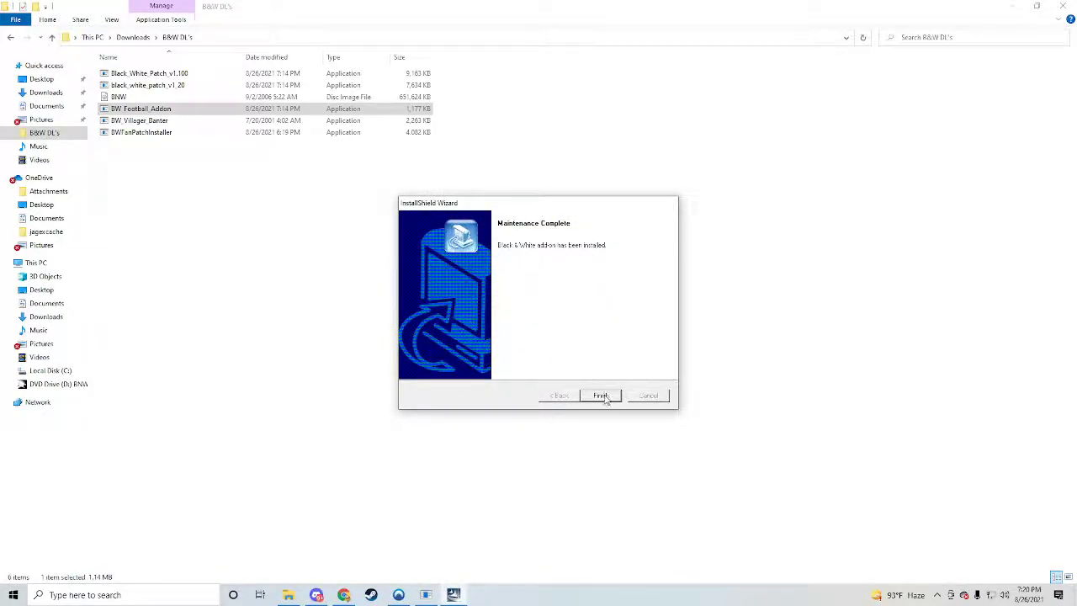
left_click(606, 397)
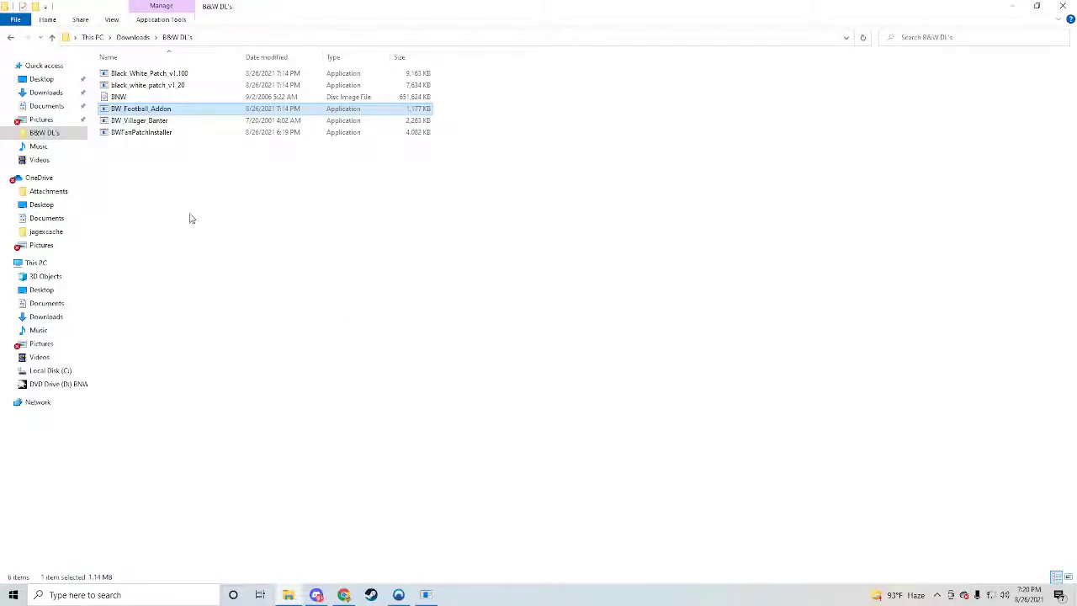
left_click(141, 133)
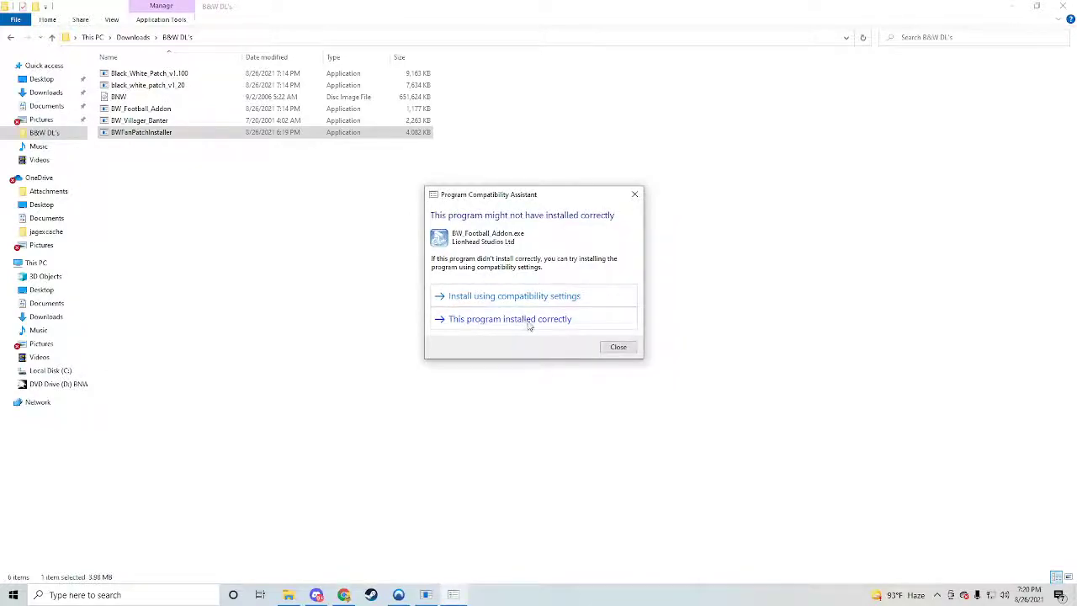
left_click(594, 329)
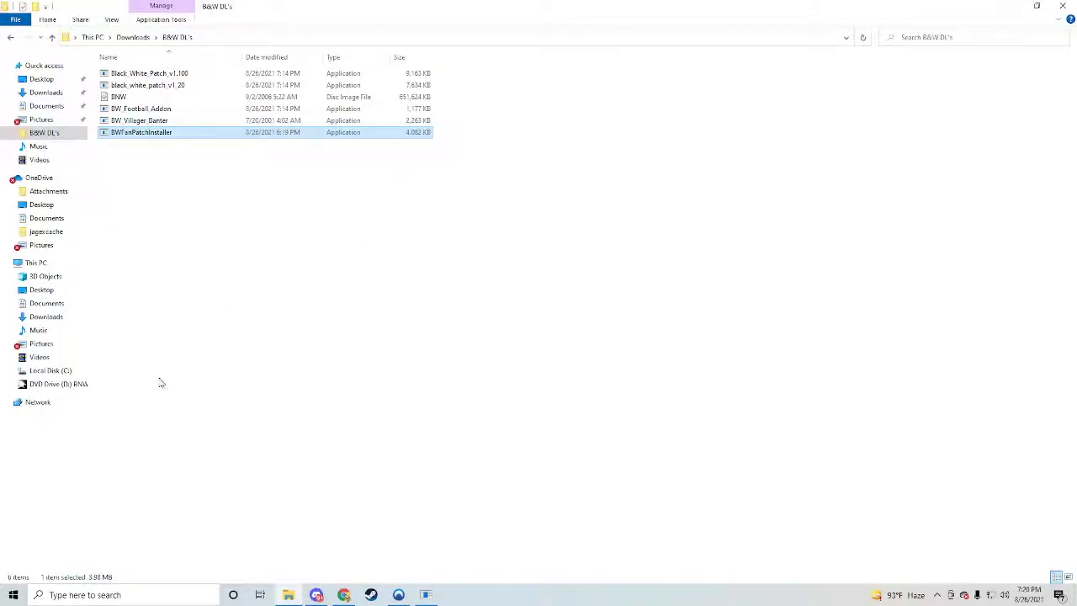
Step: Browse to C:\Program Files (x86)\Lionhead Studios Ltd\Black & White and select runblack
left_click(67, 373)
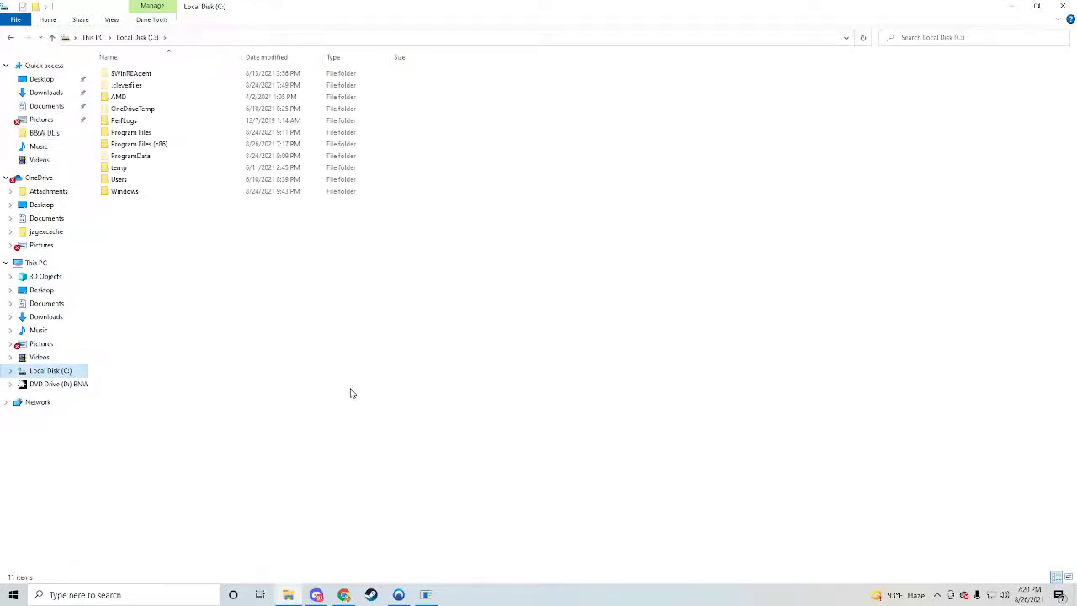
double_click(169, 147)
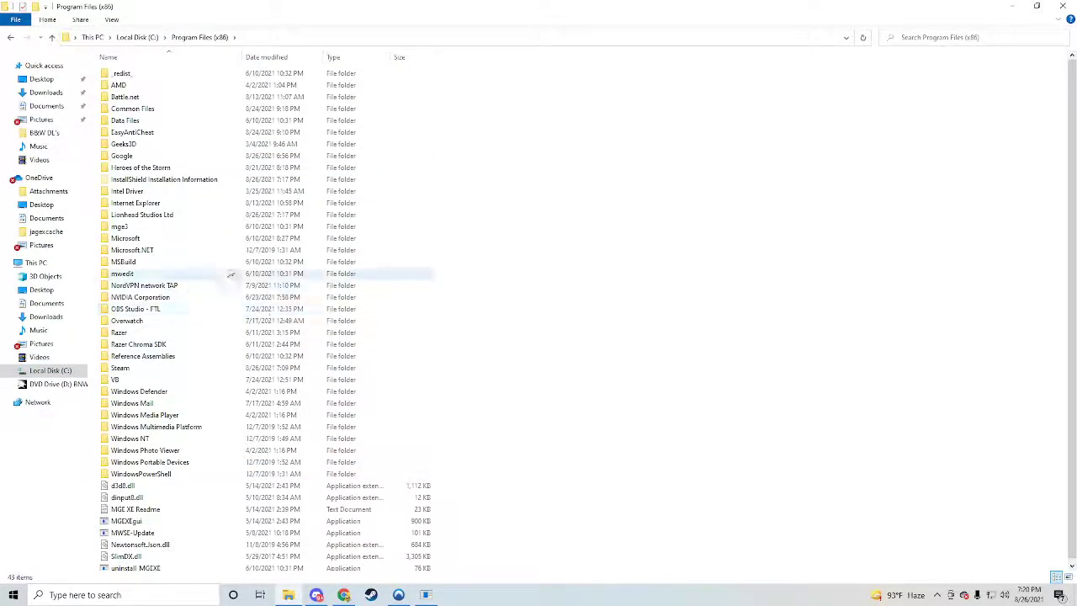
double_click(215, 216)
double_click(181, 74)
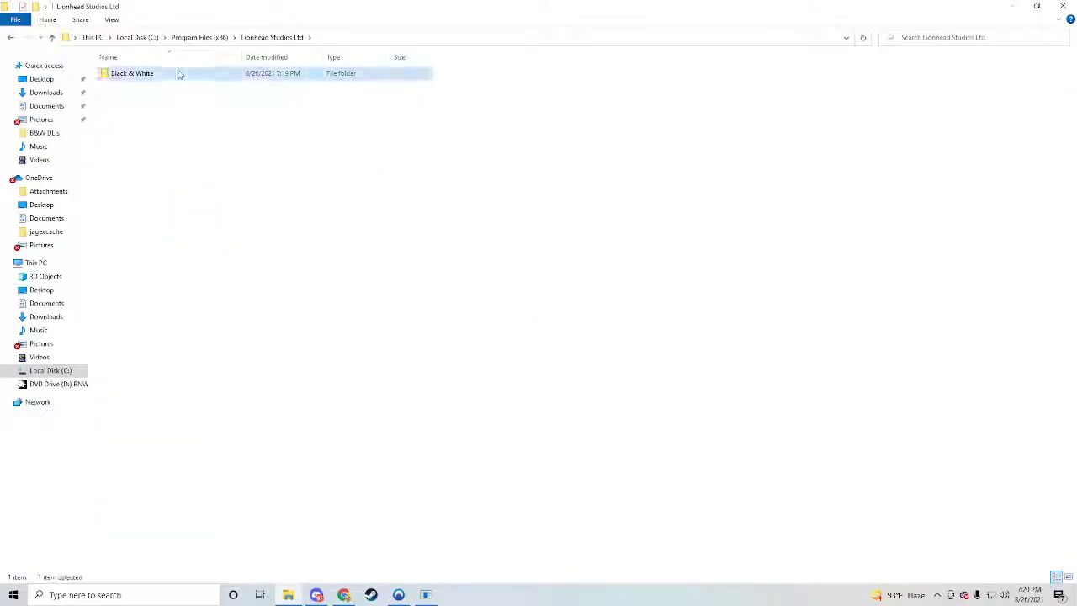
scroll(377, 465, "down", 2)
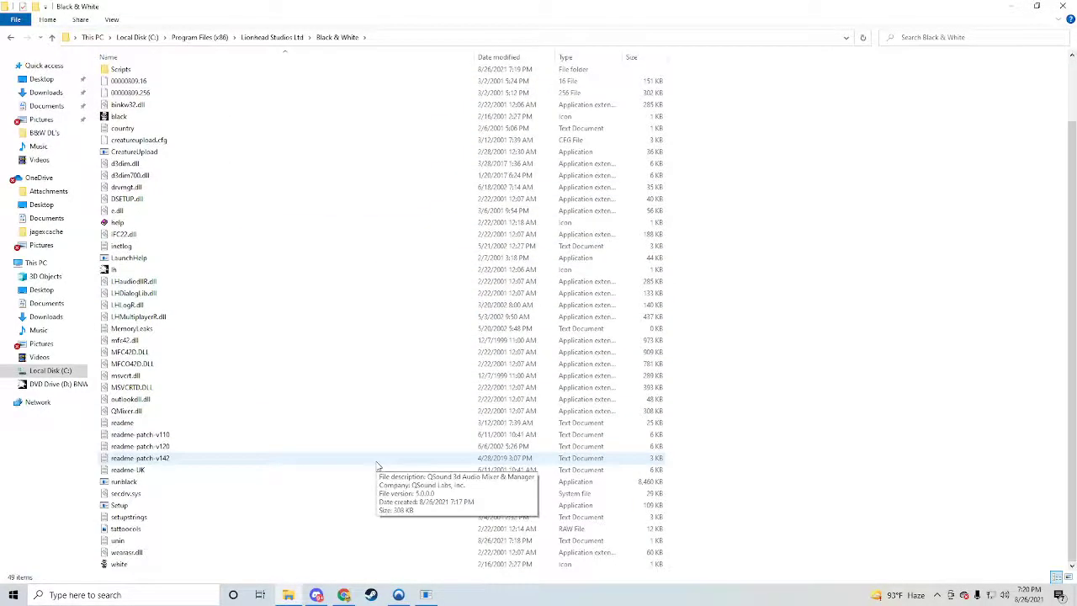
left_click(157, 484)
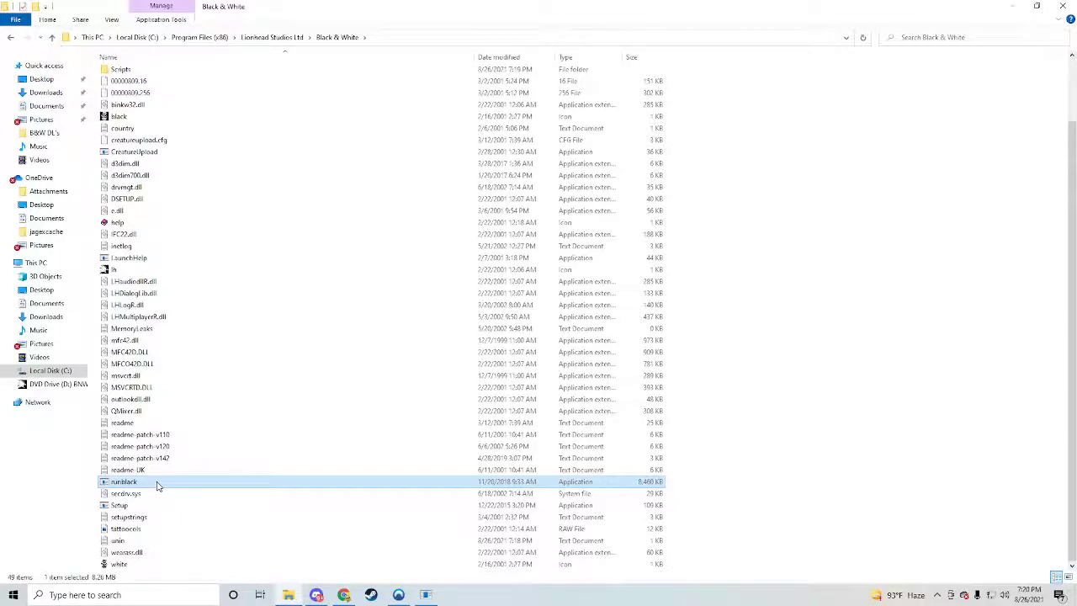
Step: Set runblack to always run as administrator and launch the game with it
right_click(157, 484)
left_click(185, 473)
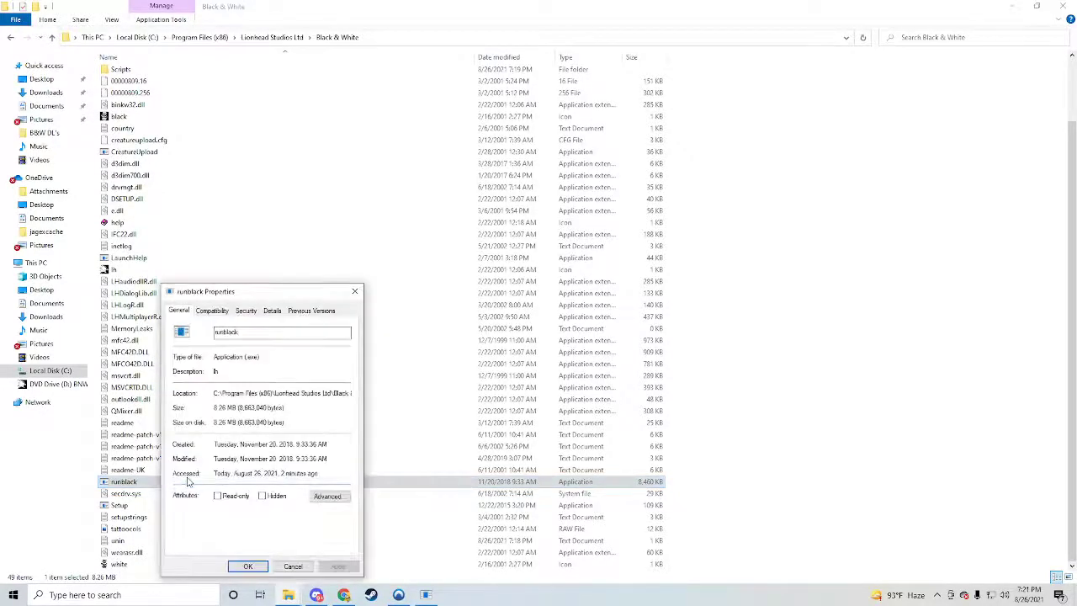
left_click(211, 311)
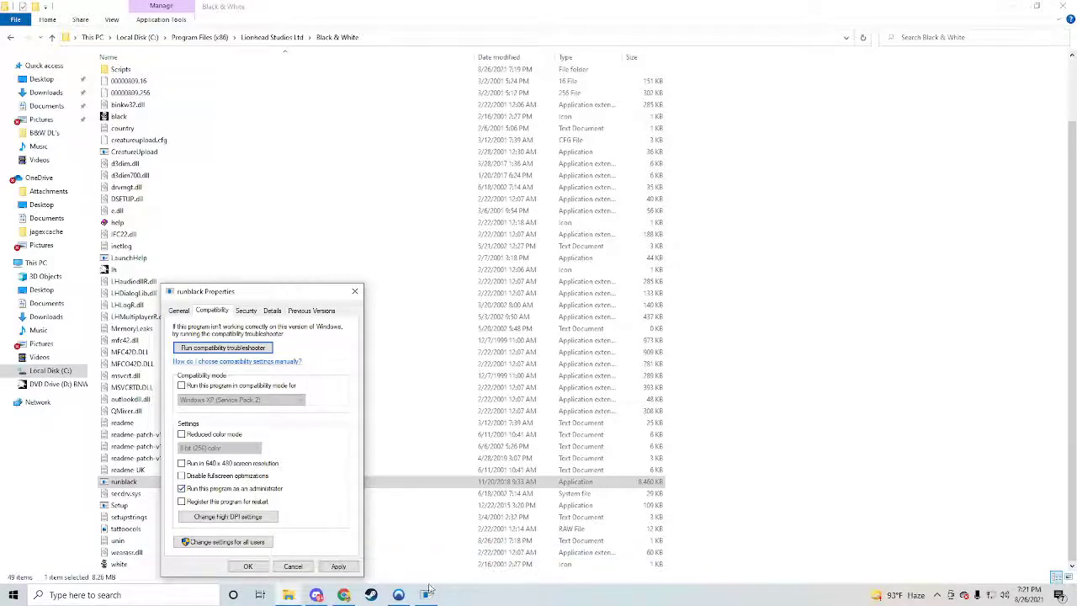
left_click(247, 566)
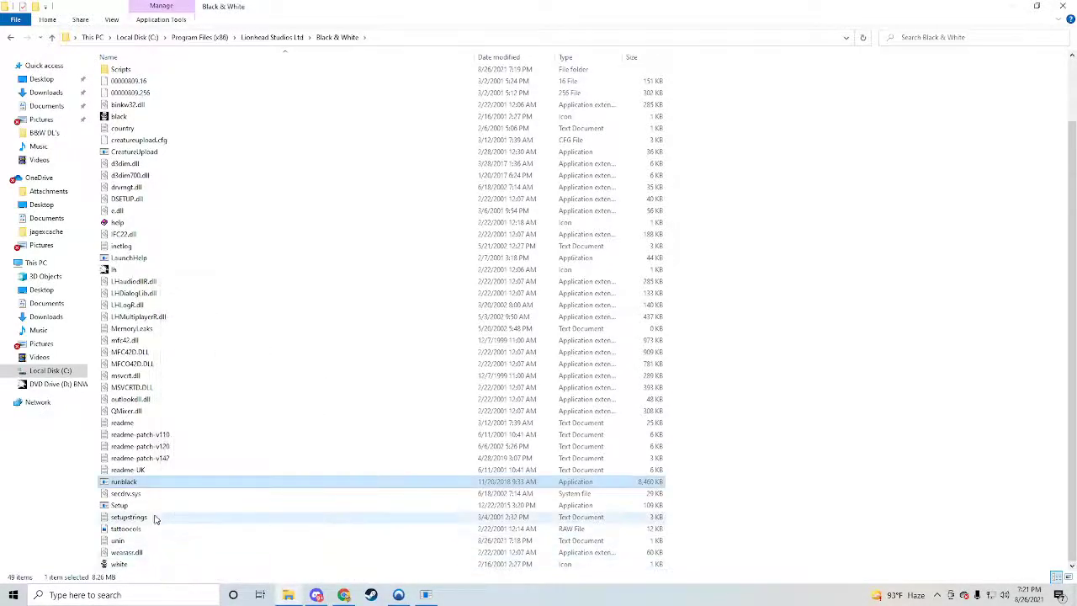
double_click(208, 485)
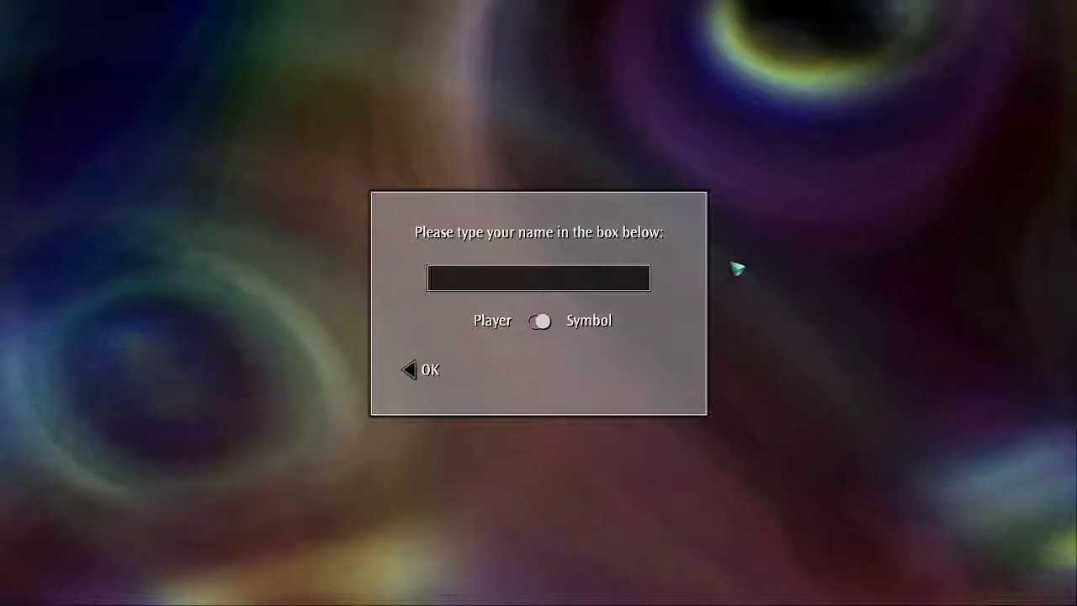
Step: Choose the lightning bolt from the symbol wheel as the player's symbol
left_click(540, 321)
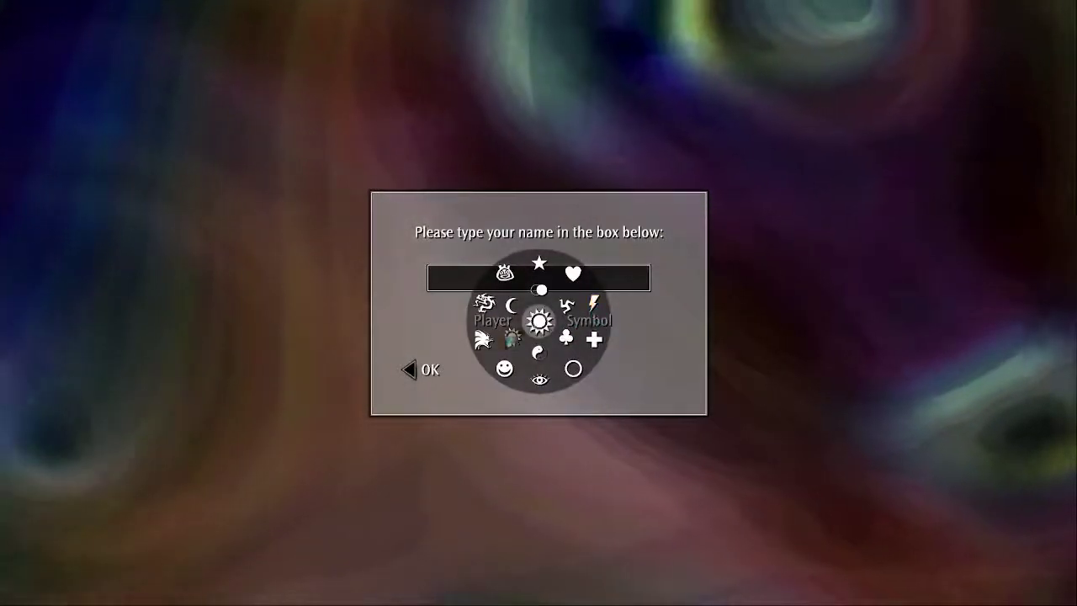
left_click(592, 310)
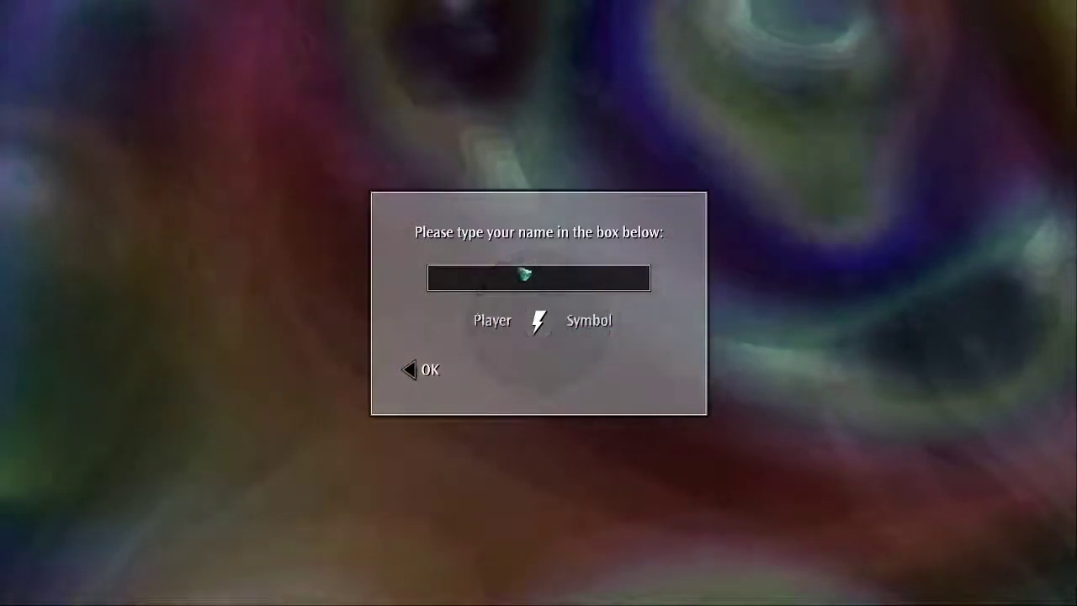